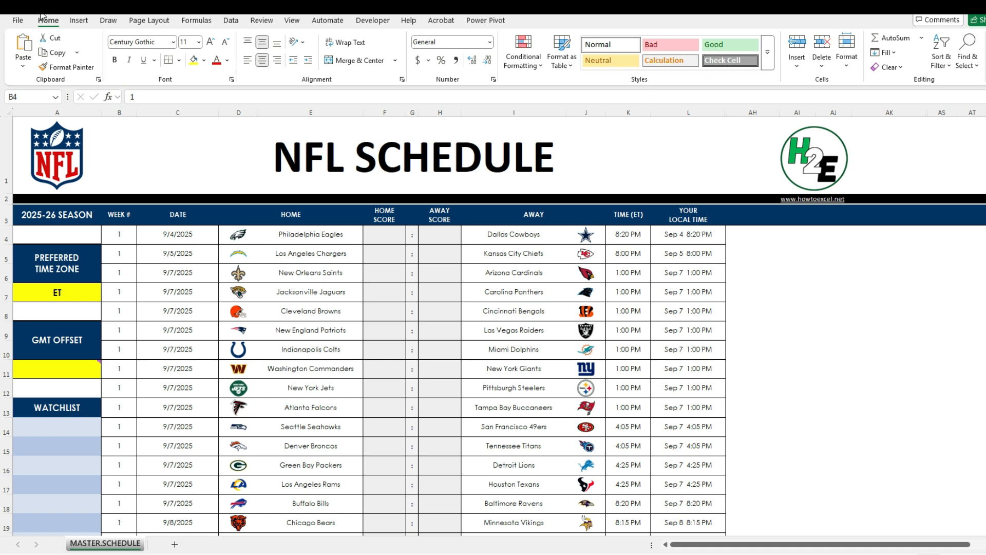
- Fill the first three watchlist cells, A14 to A16, with Dallas Cowboys, Detroit Lions and New England Patriots
{"action": "left_click", "coordinate": [72, 430]}
{"action": "left_click", "coordinate": [106, 431]}
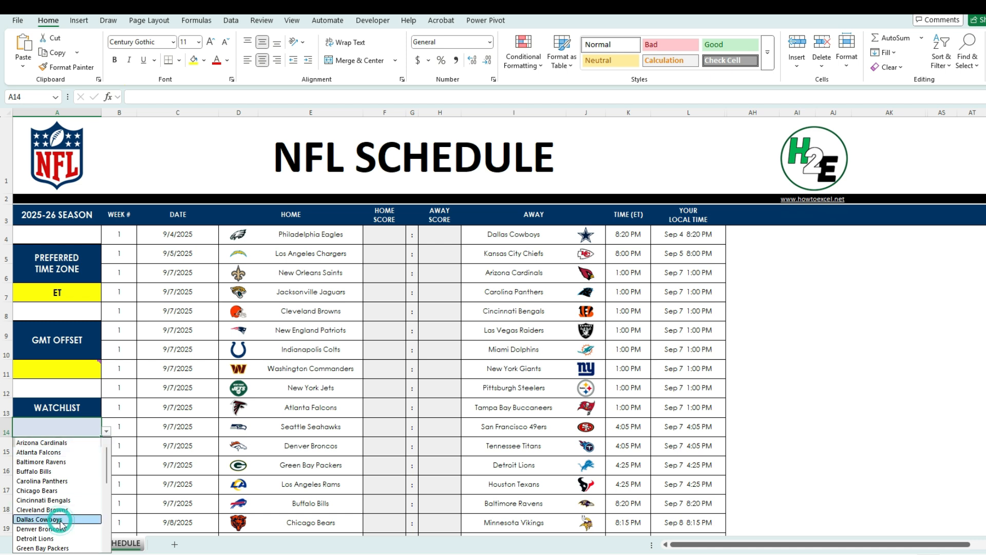
{"action": "left_click", "coordinate": [39, 519]}
{"action": "left_click", "coordinate": [100, 450]}
{"action": "left_click", "coordinate": [105, 450]}
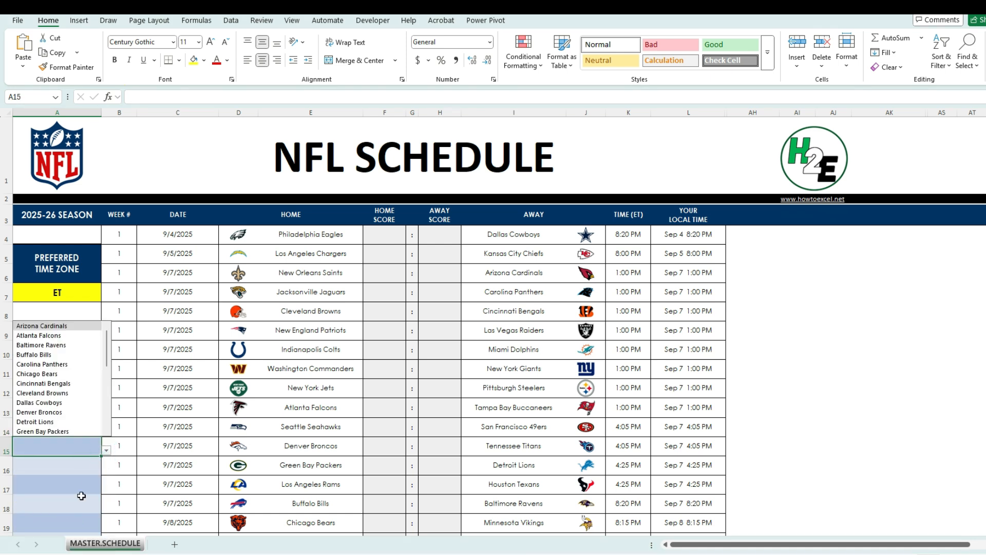
{"action": "left_click", "coordinate": [68, 424]}
{"action": "left_click", "coordinate": [77, 464]}
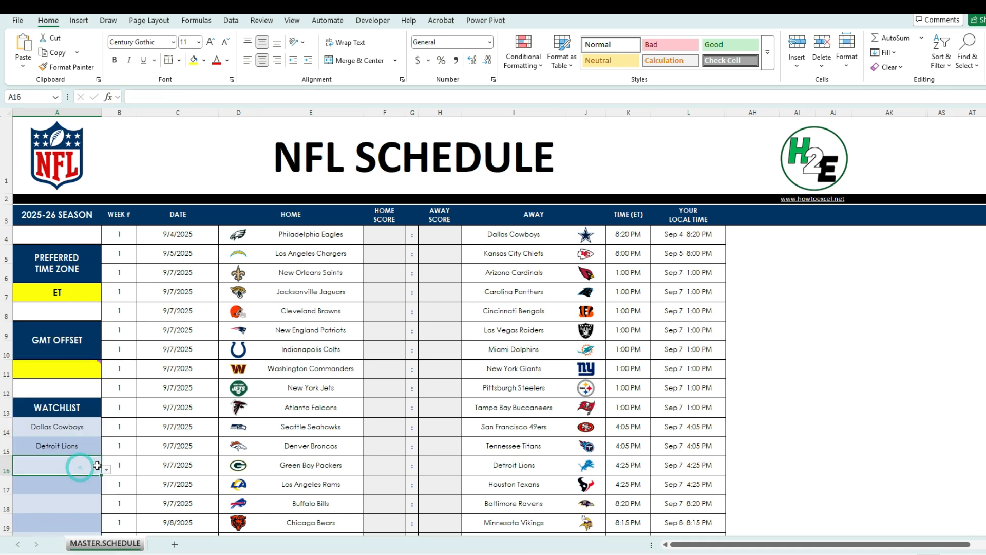
{"action": "left_click", "coordinate": [106, 469]}
{"action": "scroll", "coordinate": [63, 407], "scroll_direction": "down", "scroll_amount": 4}
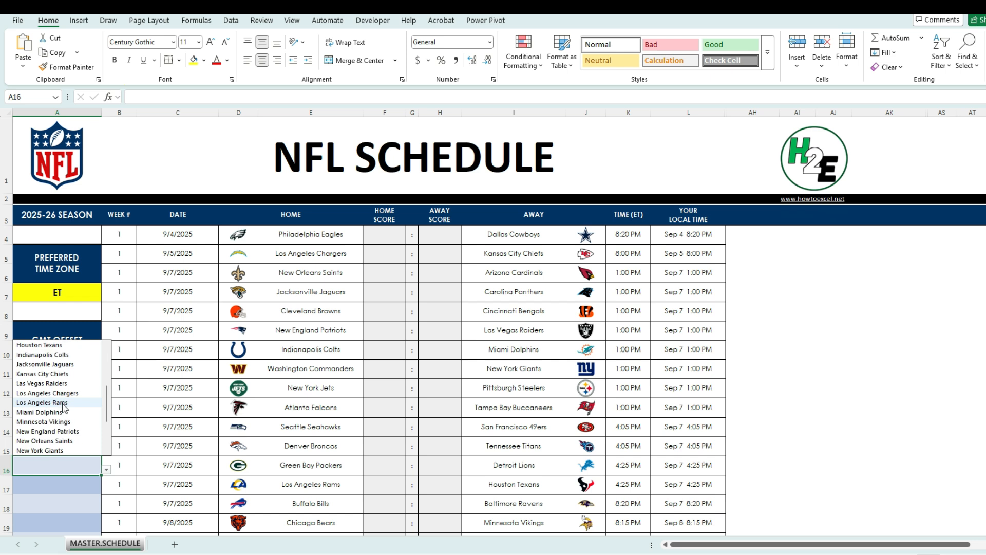
{"action": "left_click", "coordinate": [66, 431]}
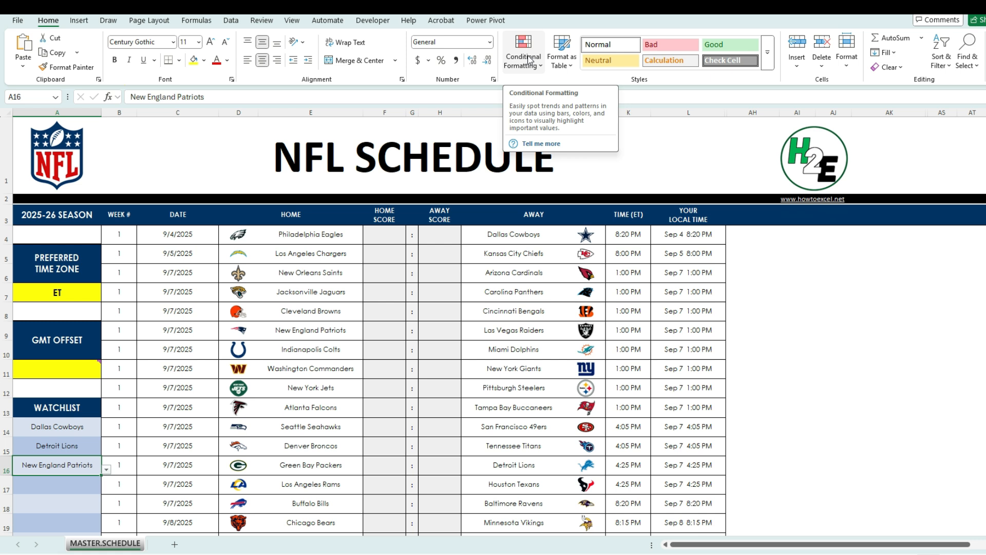
- Begin an OR formula in AH4 with an exact MATCH of away team I4 against watchlist range A14:A21
{"action": "left_click", "coordinate": [752, 239]}
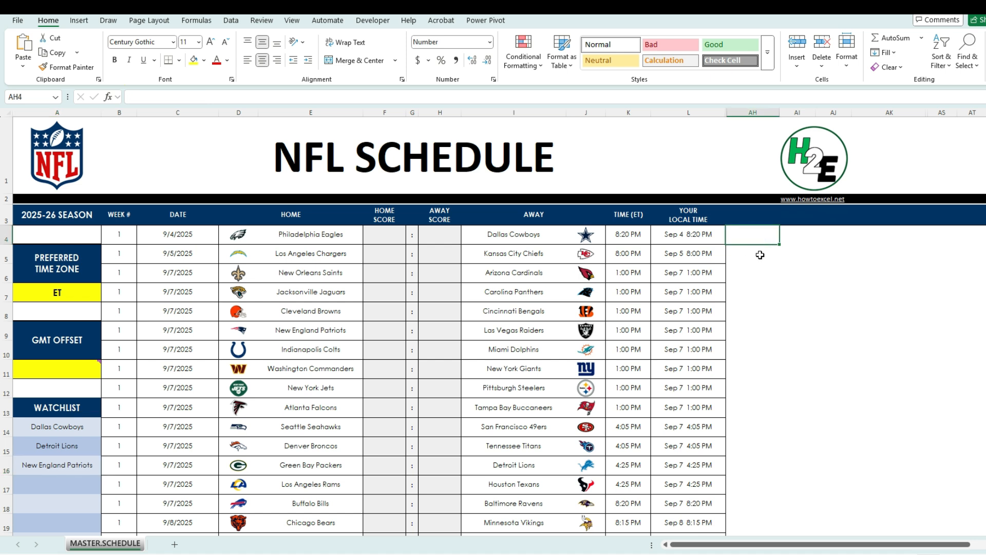
{"action": "type", "text": "=OR"}
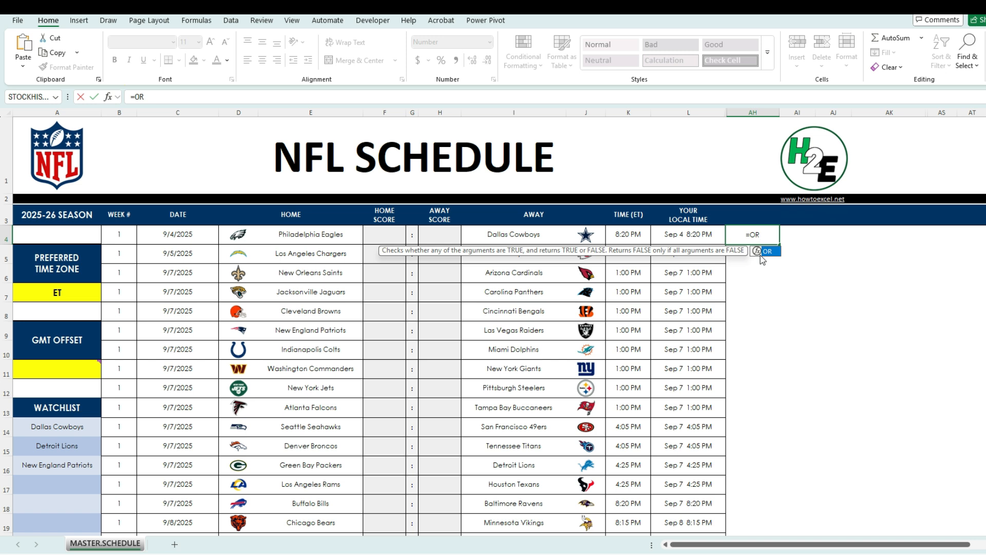
{"action": "double_click", "coordinate": [760, 254]}
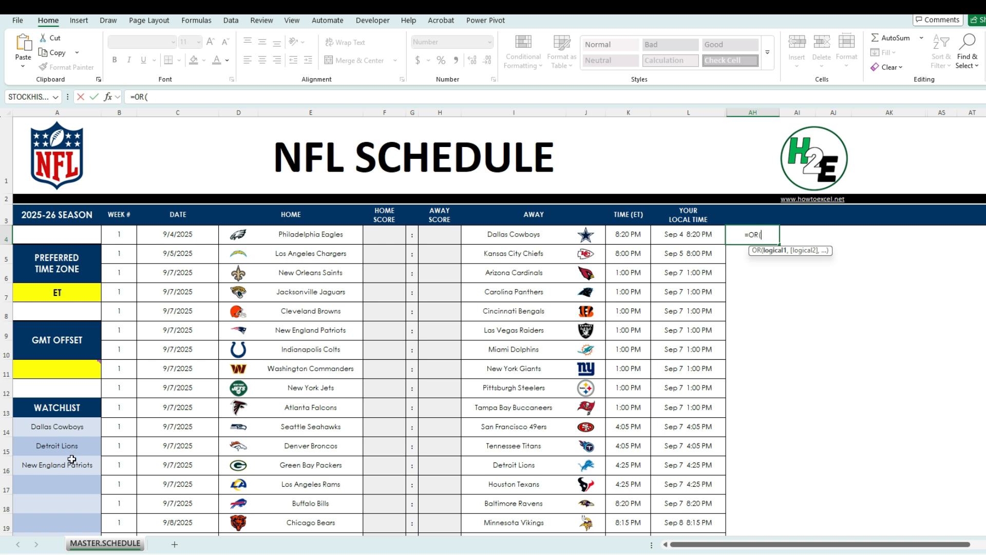
{"action": "type", "text": "MATCH("}
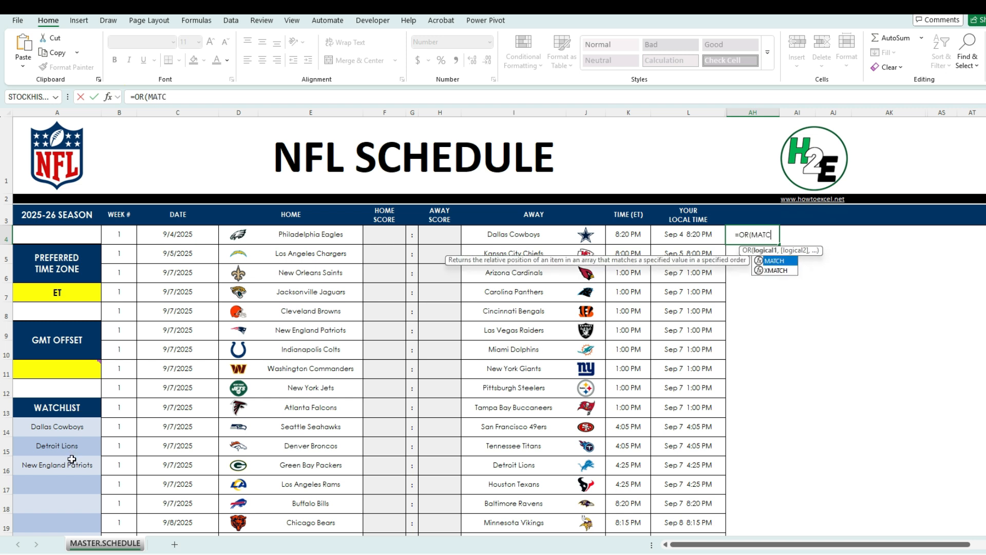
{"action": "left_click", "coordinate": [520, 238]}
{"action": "type", "text": ","}
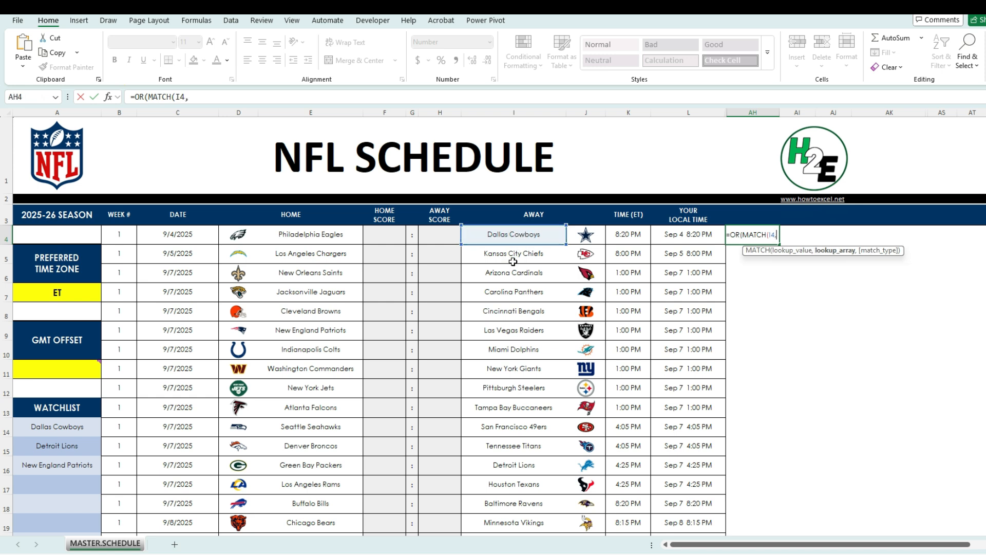
{"action": "left_click", "coordinate": [35, 431]}
{"action": "scroll", "coordinate": [69, 462], "scroll_direction": "down", "scroll_amount": 1}
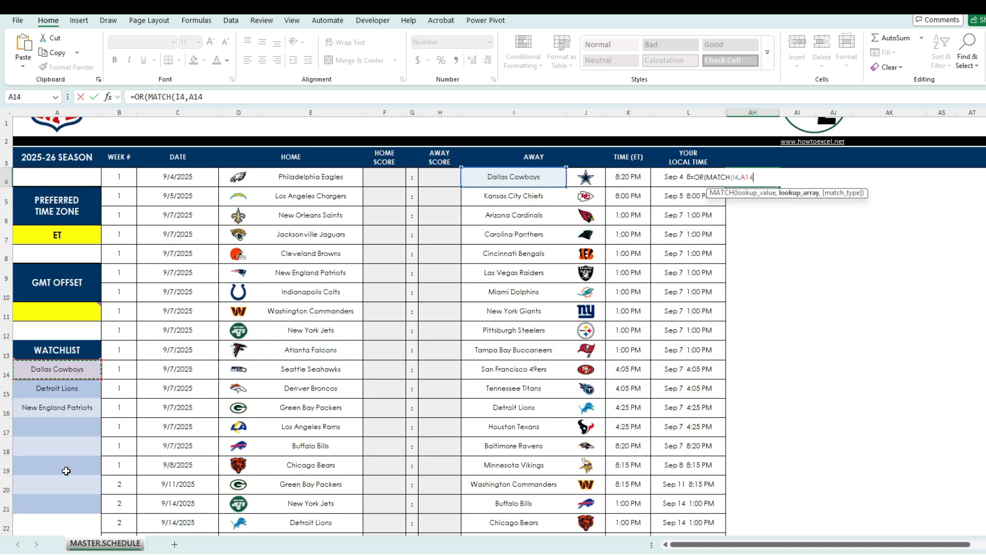
{"action": "left_click", "coordinate": [70, 505], "text": "shift"}
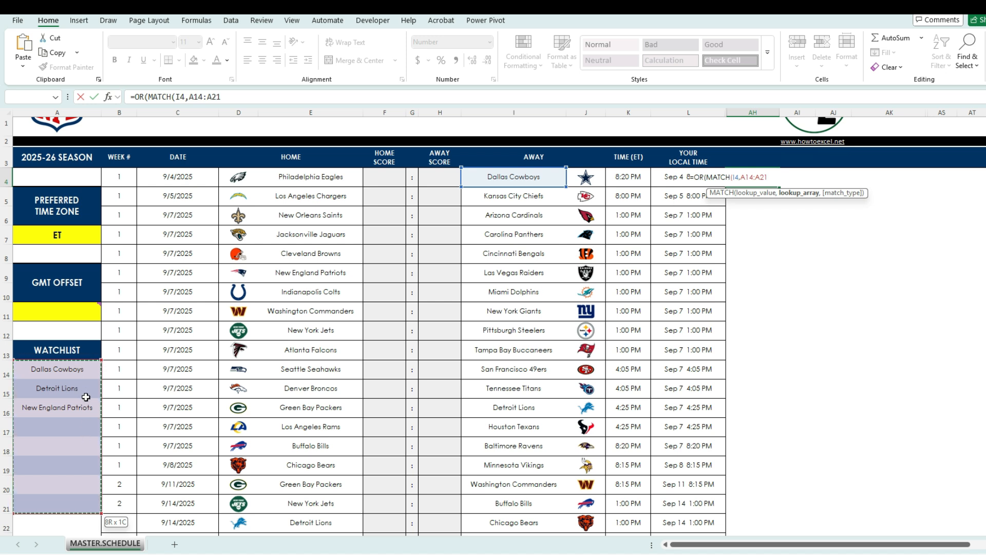
{"action": "type", "text": ","}
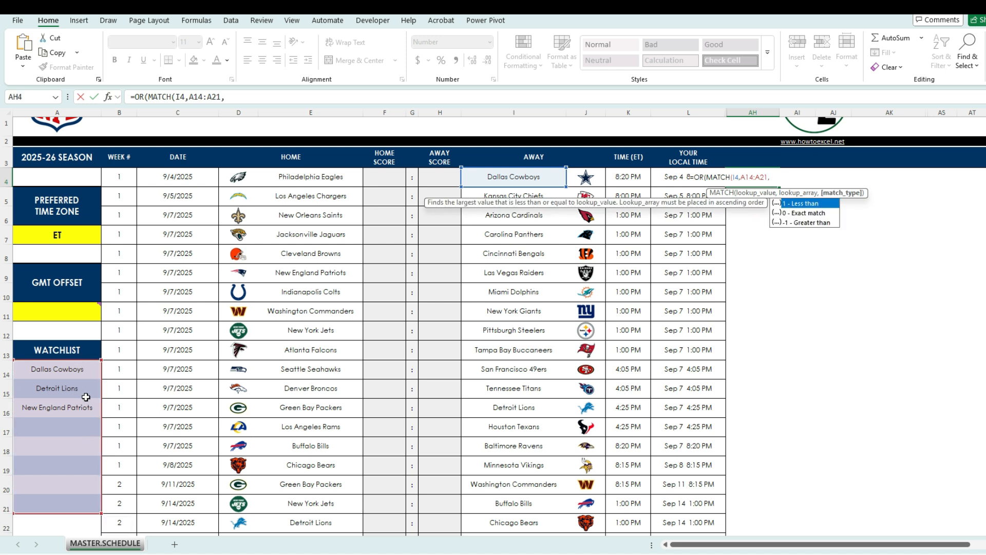
{"action": "type", "text": "0)"}
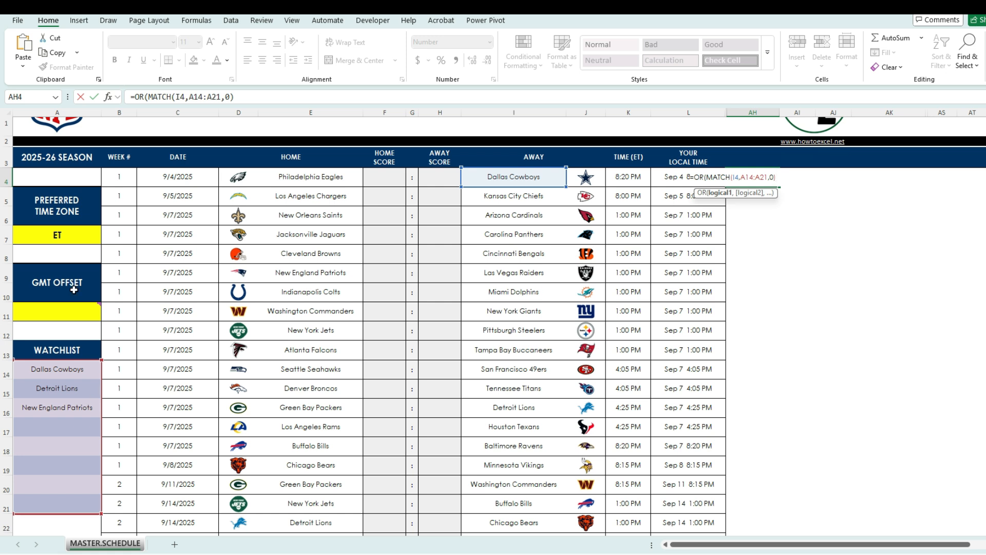
- Wrap the MATCH in IFERROR with a fallback of 0 and test whether the result is greater than 0
{"action": "left_click", "coordinate": [149, 97]}
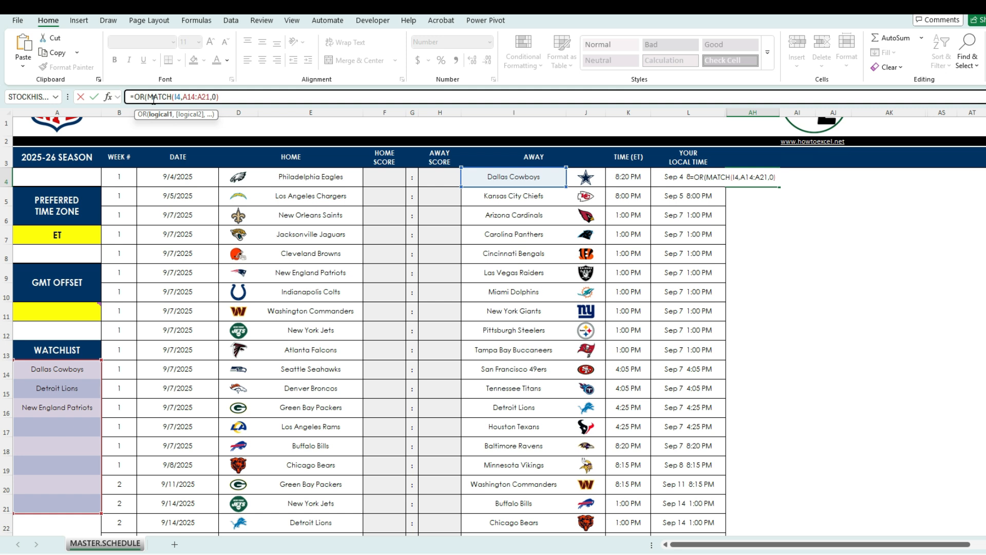
{"action": "type", "text": "IFERROR("}
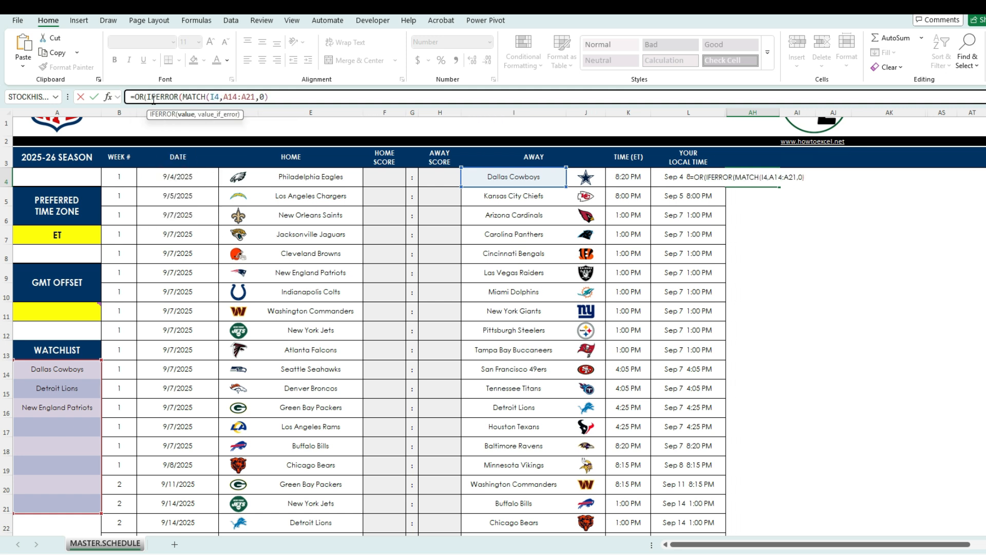
{"action": "type", "text": ",0)"}
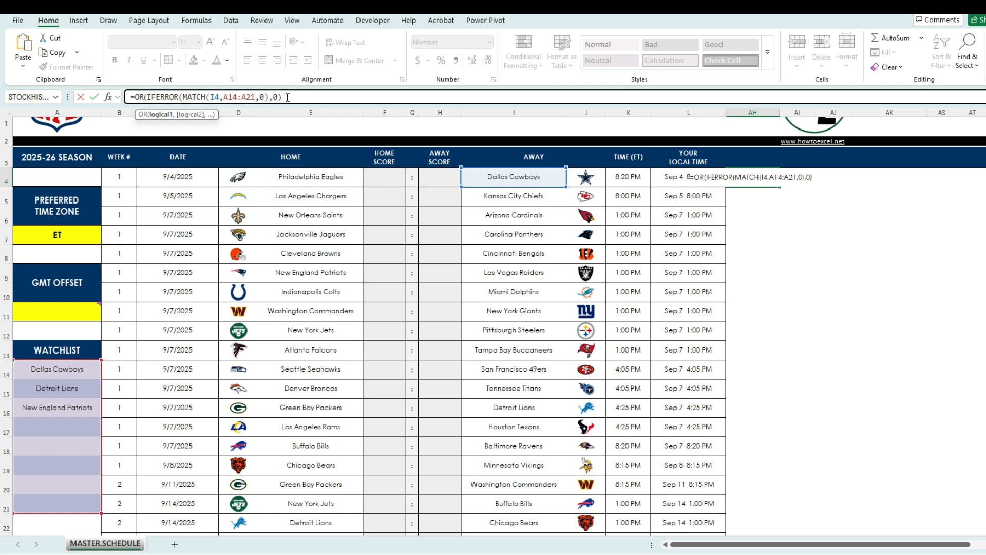
{"action": "type", "text": ">0"}
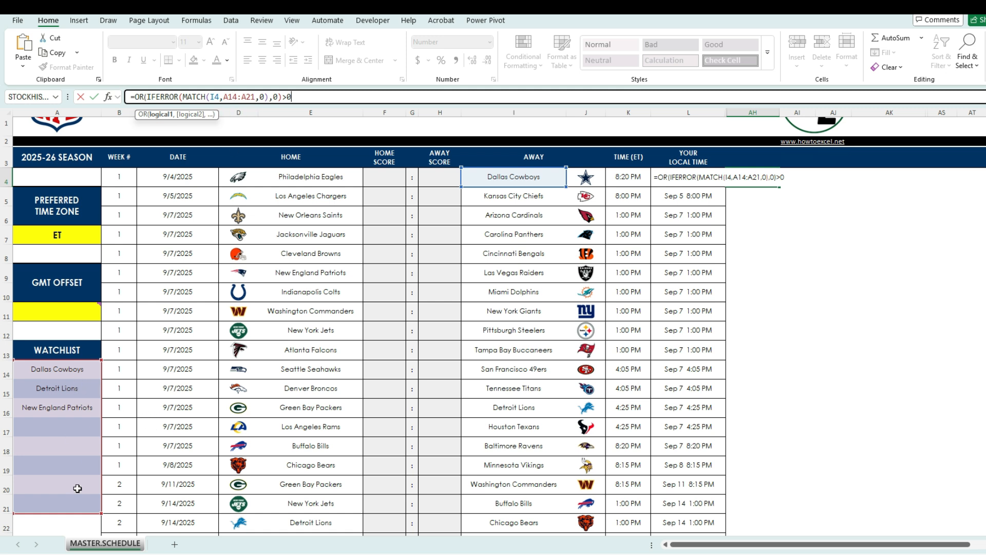
- Make the watchlist range absolute as $A$14:$A$21 and lock only the column of the away team reference as $I4
{"action": "left_click", "coordinate": [232, 96]}
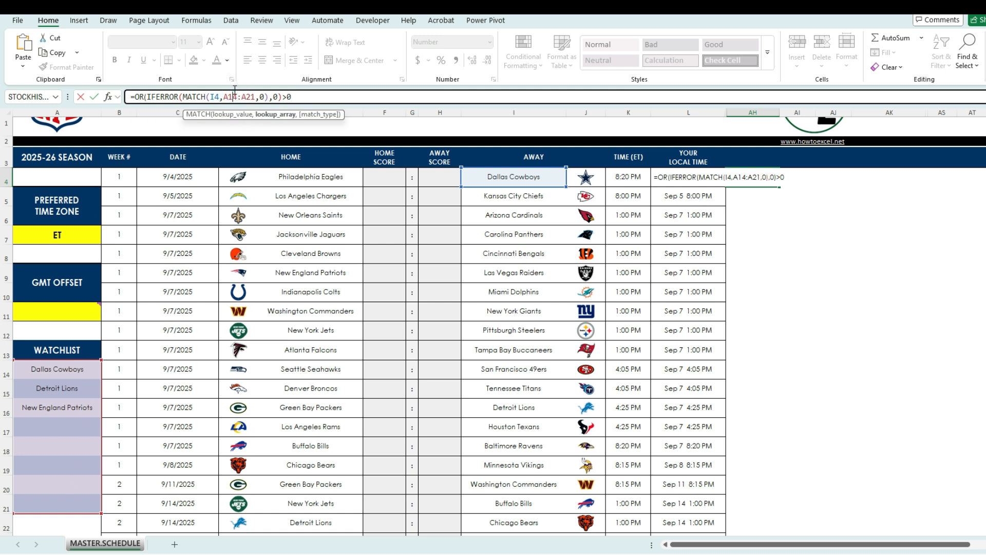
{"action": "key", "text": "F4"}
{"action": "left_click", "coordinate": [261, 96]}
{"action": "key", "text": "F4"}
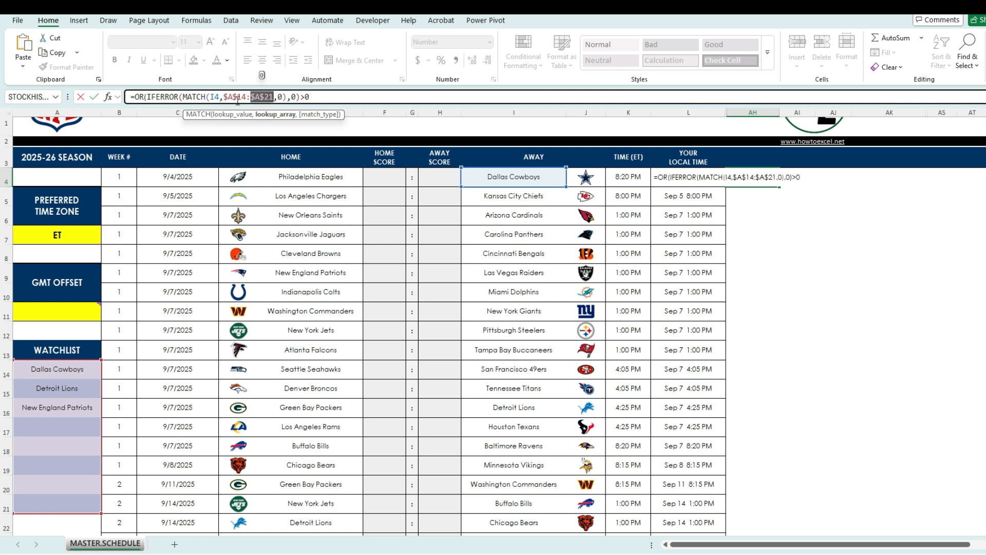
{"action": "left_click", "coordinate": [215, 96]}
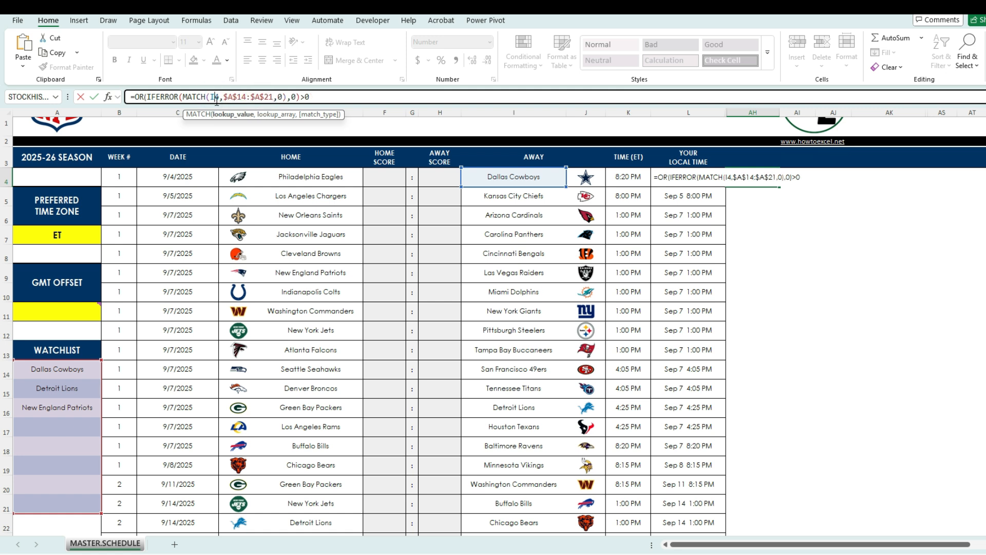
{"action": "key", "text": "F4"}
{"action": "key", "text": "F4"}
{"action": "key", "text": "F4"}
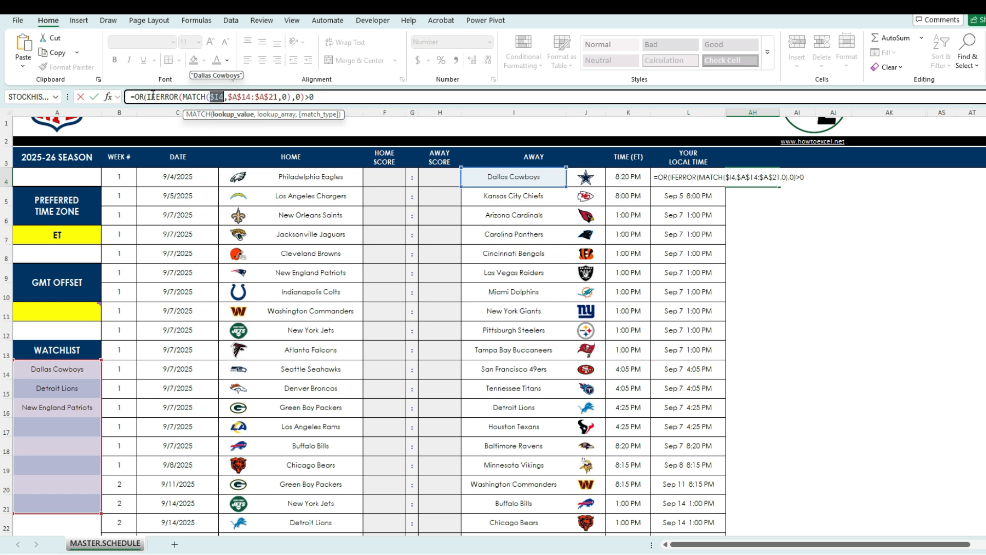
- Add a duplicate IFERROR(MATCH) condition that looks up home team $E4 instead, and complete the OR formula in AH4
{"action": "left_click_drag", "start_coordinate": [148, 96], "coordinate": [339, 96]}
{"action": "left_click", "coordinate": [339, 96]}
{"action": "type", "text": ","}
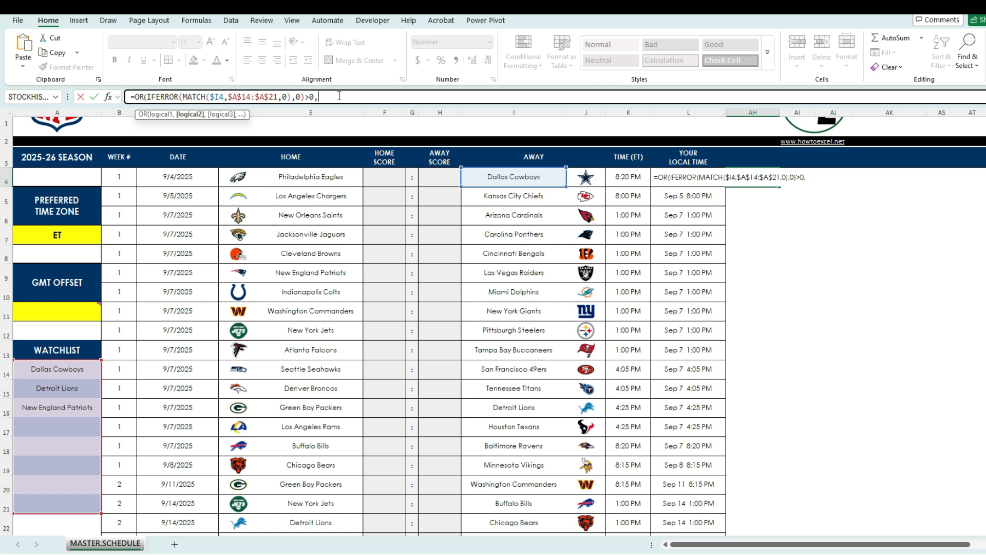
{"action": "type", "text": "IFERROR(MATCH($I4,$A$14:$A$21,0),0)>0"}
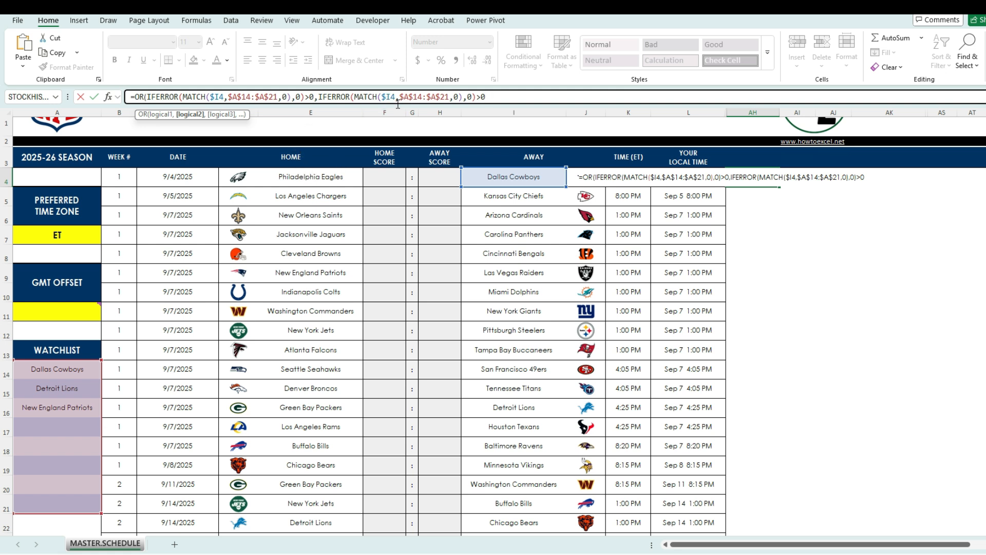
{"action": "left_click", "coordinate": [392, 97]}
{"action": "key", "text": "BackSpace"}
{"action": "type", "text": "E"}
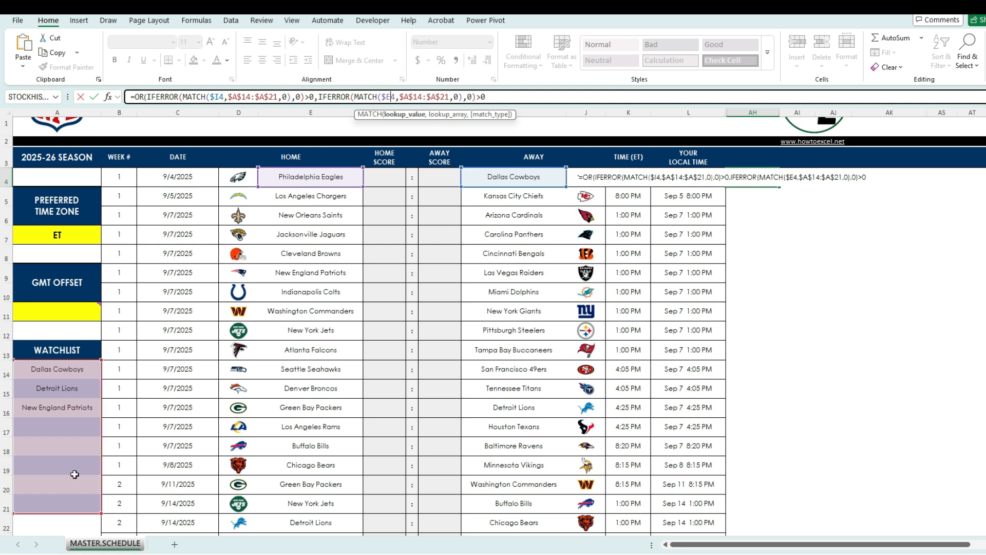
{"action": "left_click", "coordinate": [503, 96]}
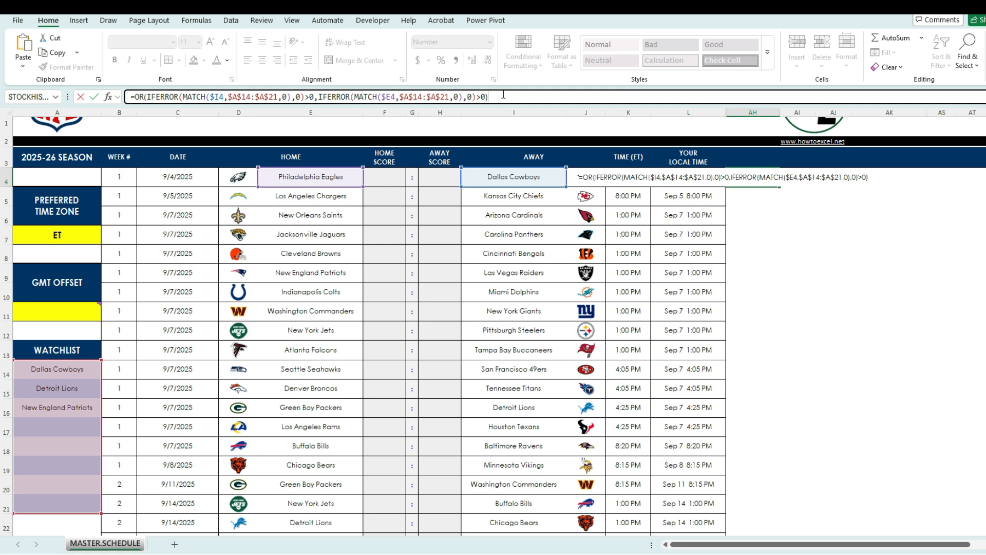
{"action": "key", "text": "Return"}
{"action": "key", "text": "Up"}
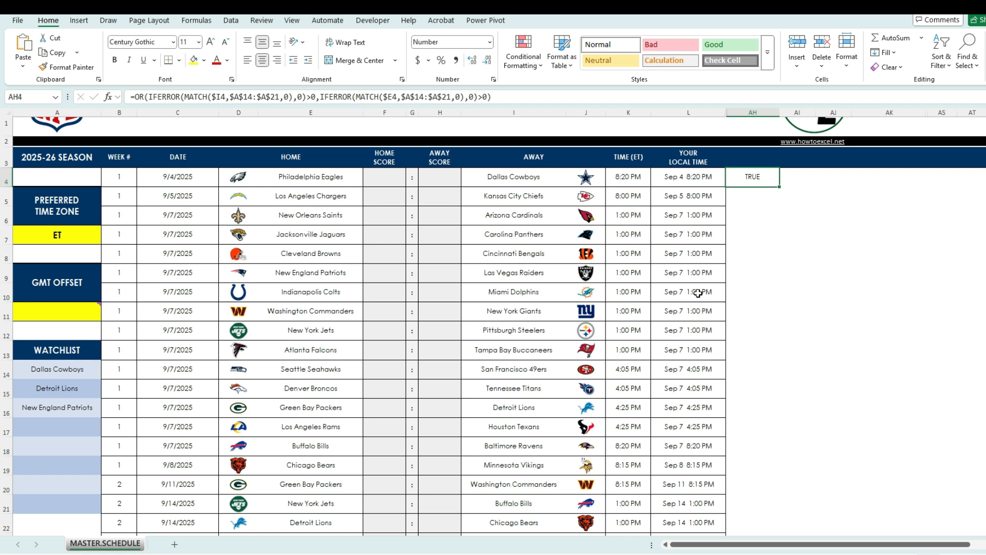
- Copy the AH4 formula down through AH16 and inspect the copies in AH9 and AH16
{"action": "left_click_drag", "start_coordinate": [779, 189], "coordinate": [779, 419]}
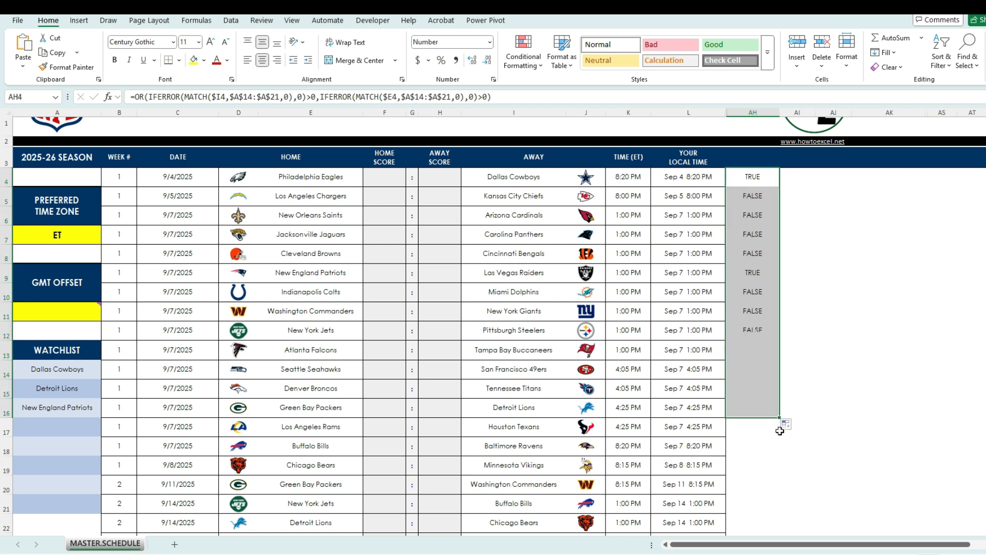
{"action": "left_click", "coordinate": [752, 276]}
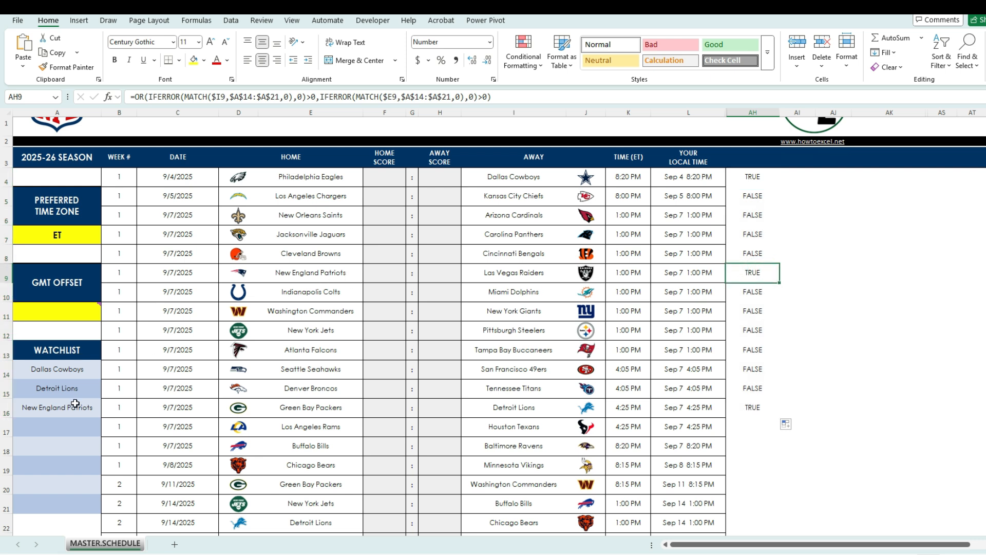
{"action": "left_click", "coordinate": [755, 405]}
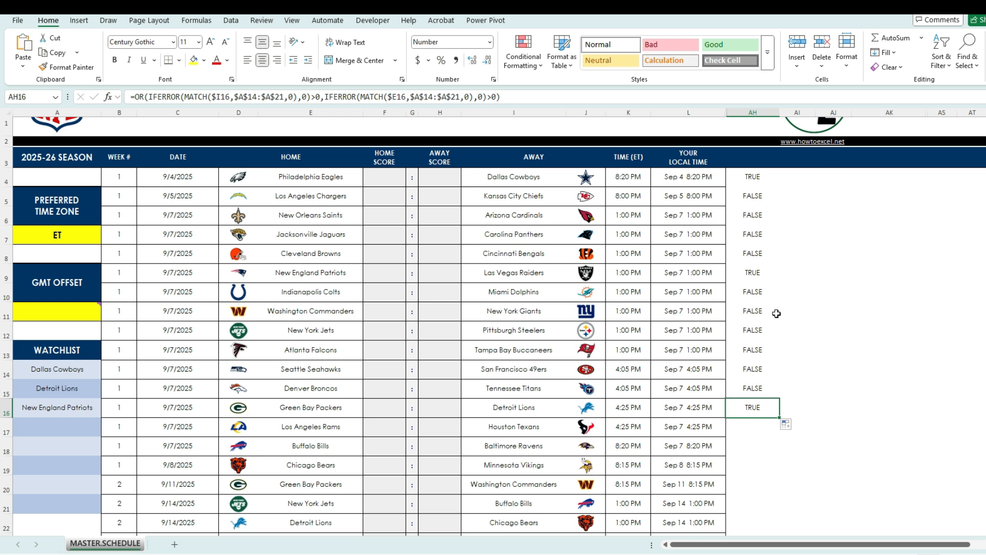
- Change the two lookup references in the AH4 formula to $I1 and $E1
{"action": "left_click", "coordinate": [752, 177]}
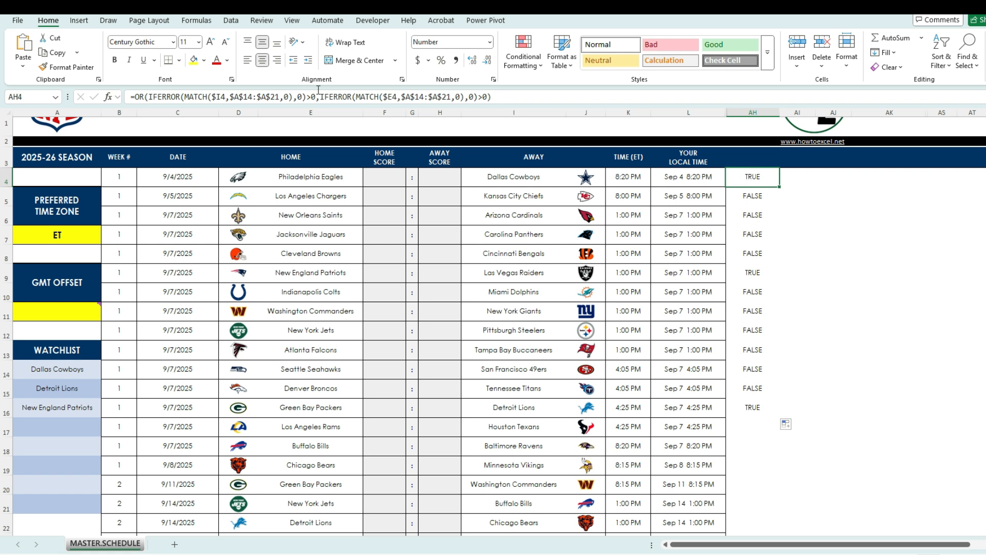
{"action": "left_click", "coordinate": [226, 96]}
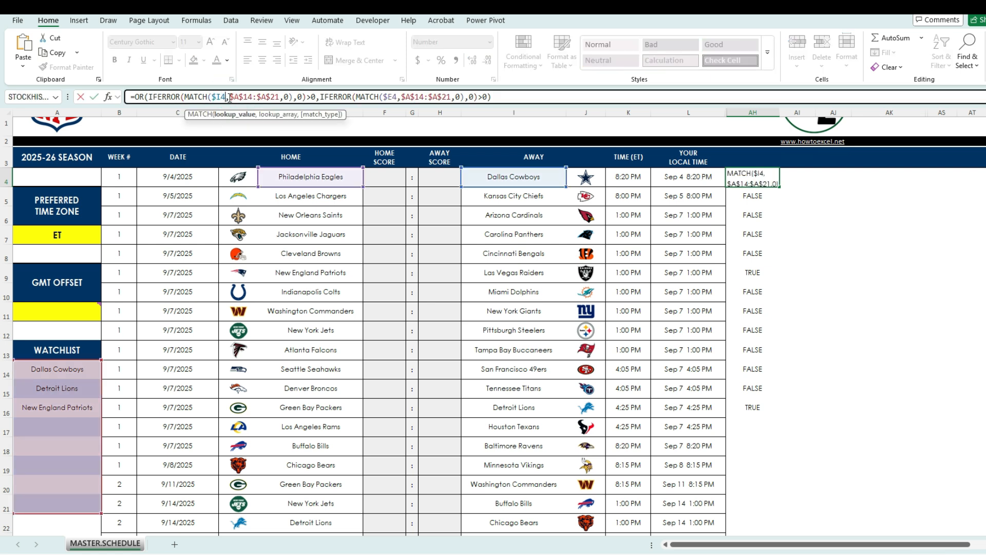
{"action": "key", "text": "BackSpace"}
{"action": "type", "text": "1"}
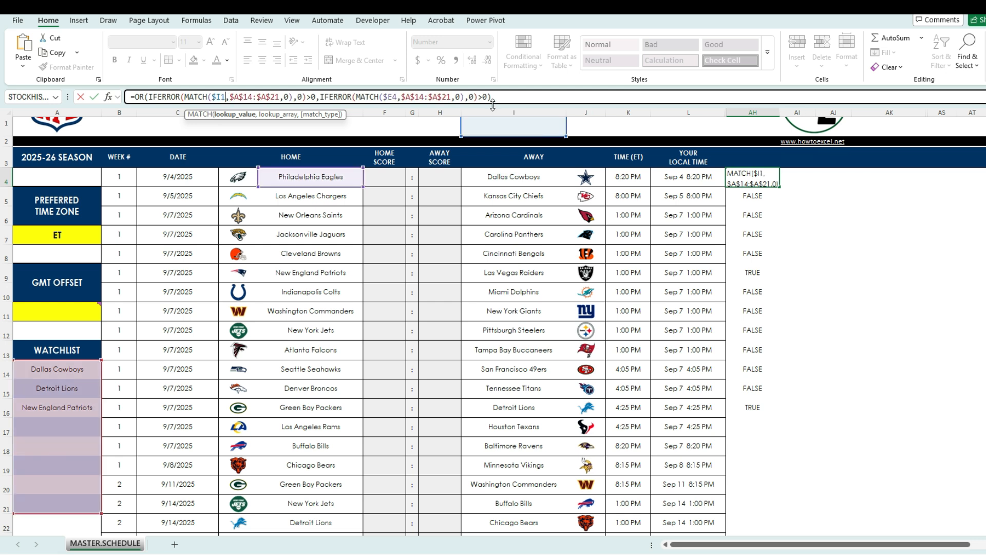
{"action": "left_click", "coordinate": [398, 96]}
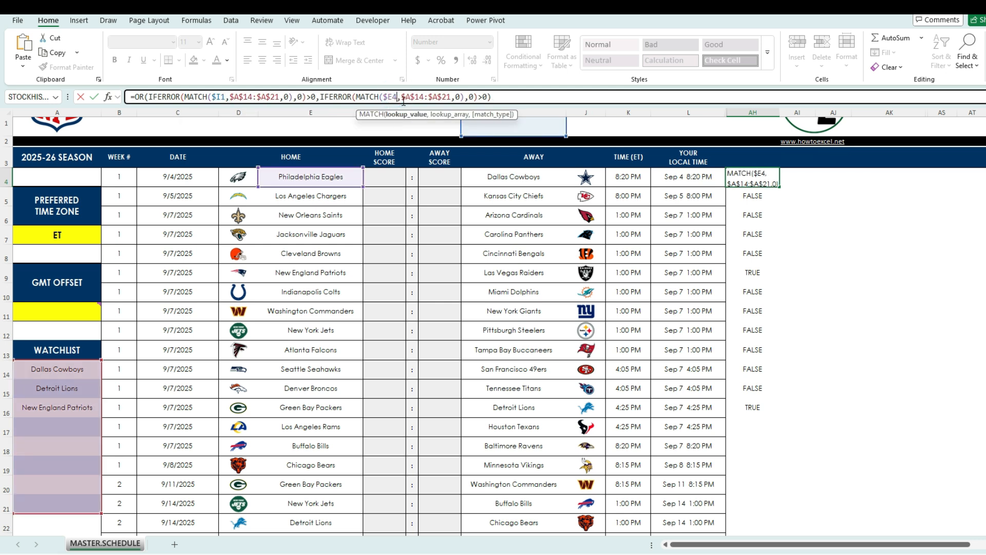
{"action": "key", "text": "BackSpace"}
{"action": "type", "text": "1"}
{"action": "key", "text": "ctrl+Return"}
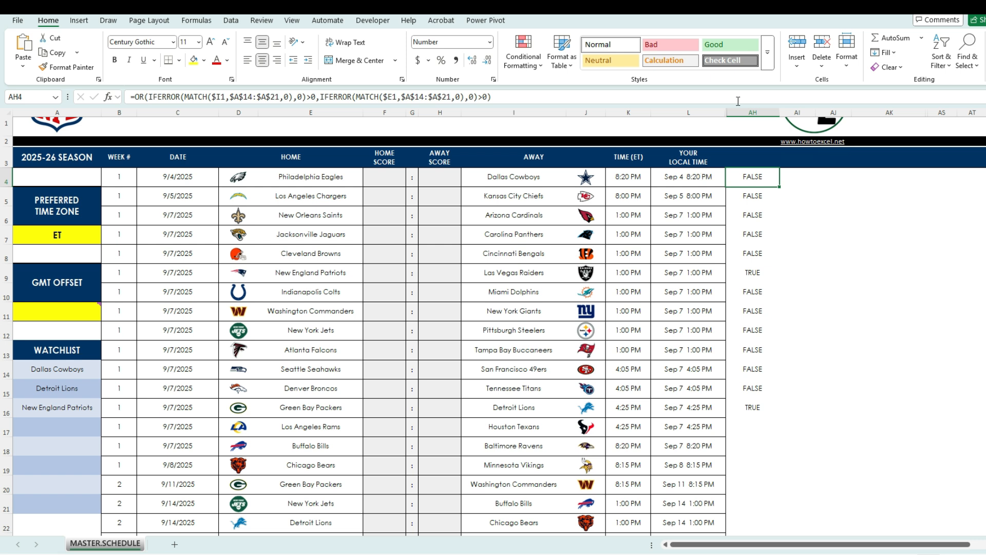
- Copy the full text of the OR formula in AH4 without changing the cell
{"action": "triple_click", "coordinate": [491, 96]}
{"action": "key", "text": "ctrl+c"}
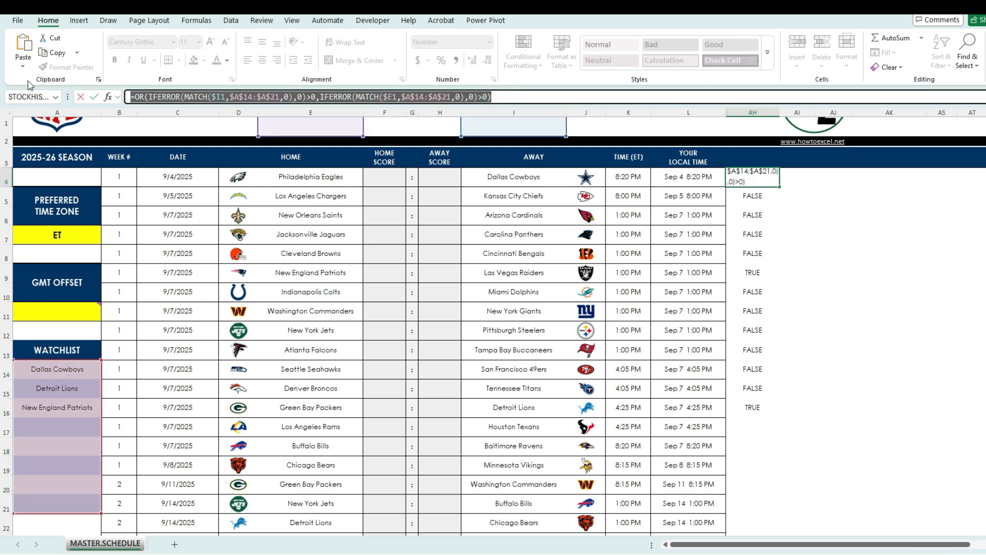
{"action": "key", "text": "Escape"}
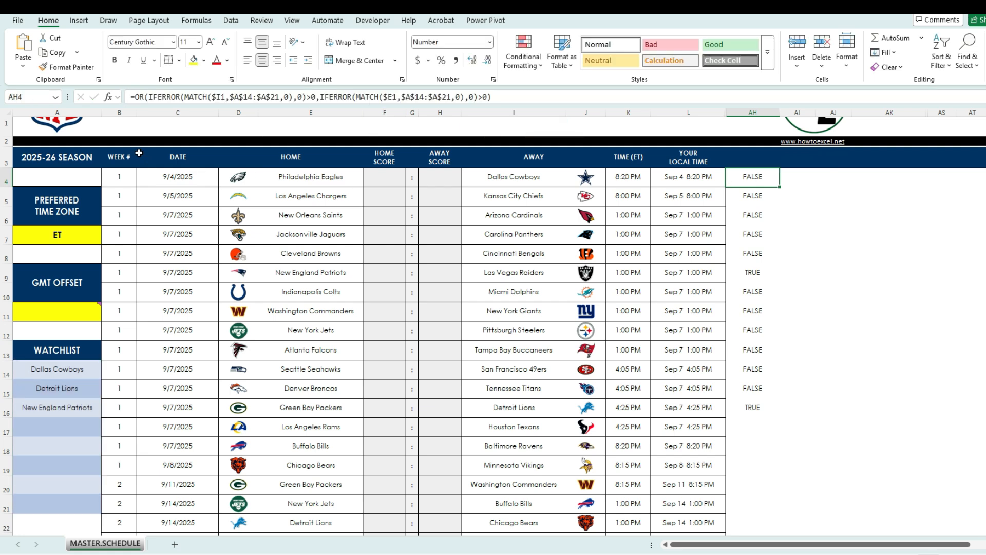
- Start a formula-based conditional formatting rule for columns B through L and paste the copied OR formula as its condition
{"action": "left_click_drag", "start_coordinate": [121, 110], "coordinate": [679, 170]}
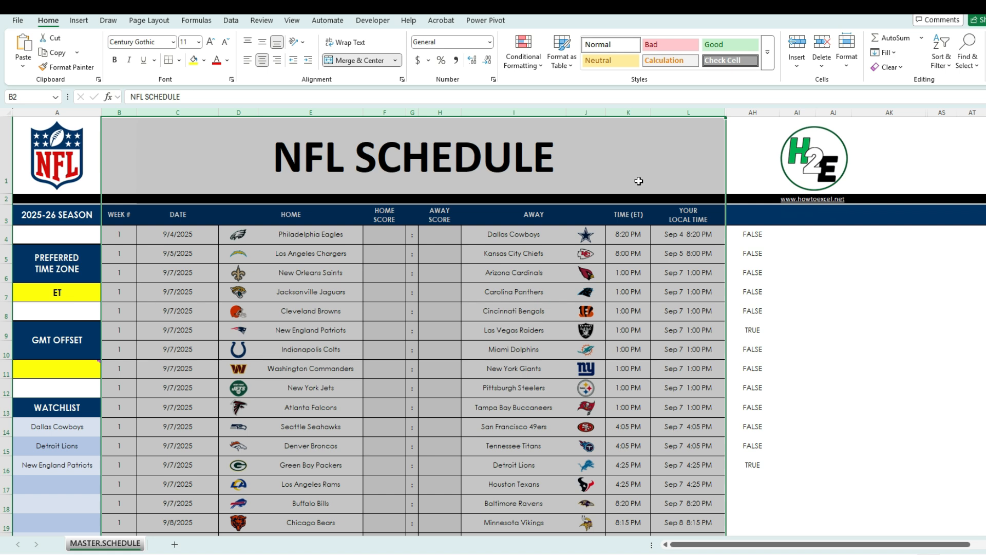
{"action": "left_click", "coordinate": [523, 57]}
{"action": "left_click", "coordinate": [562, 206]}
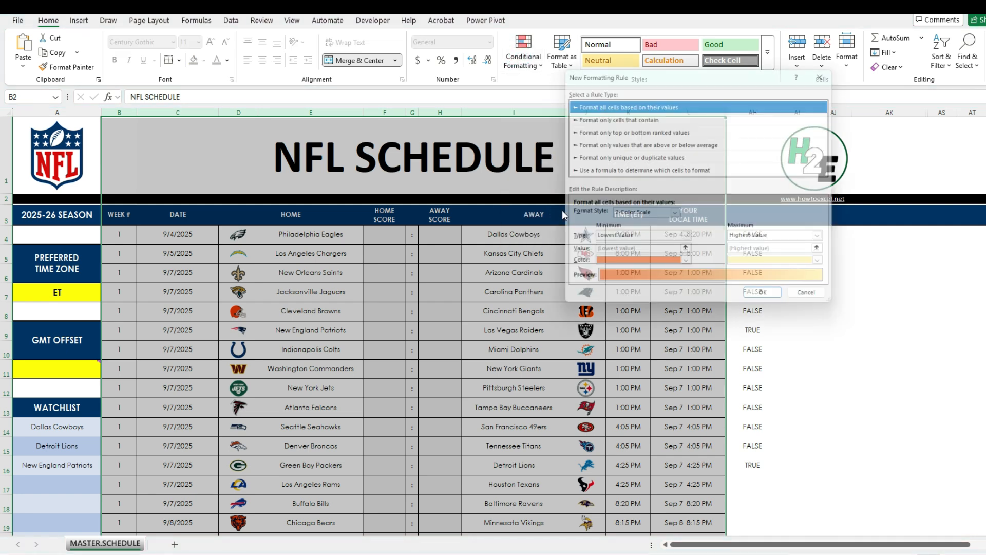
{"action": "left_click", "coordinate": [594, 170]}
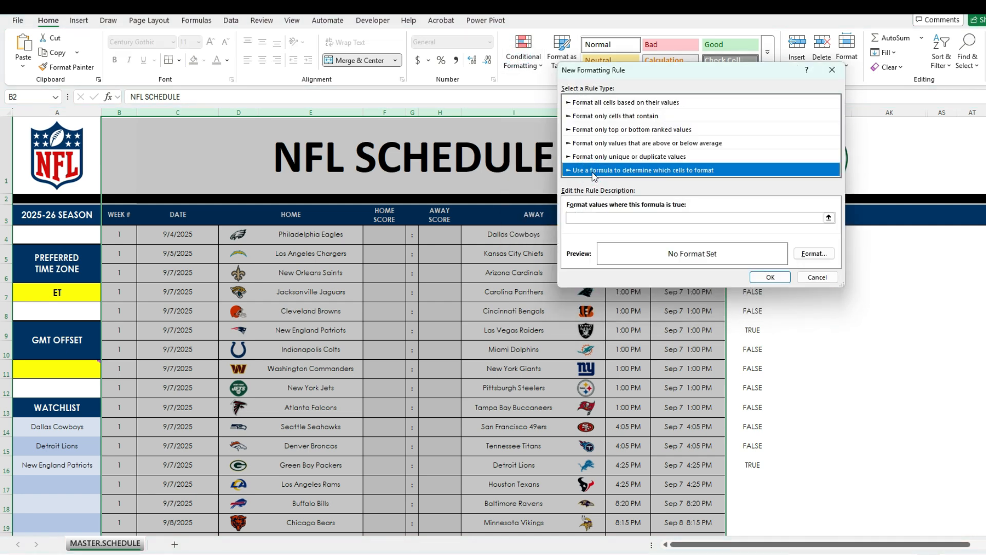
{"action": "left_click", "coordinate": [604, 216]}
{"action": "key", "text": "ctrl+v"}
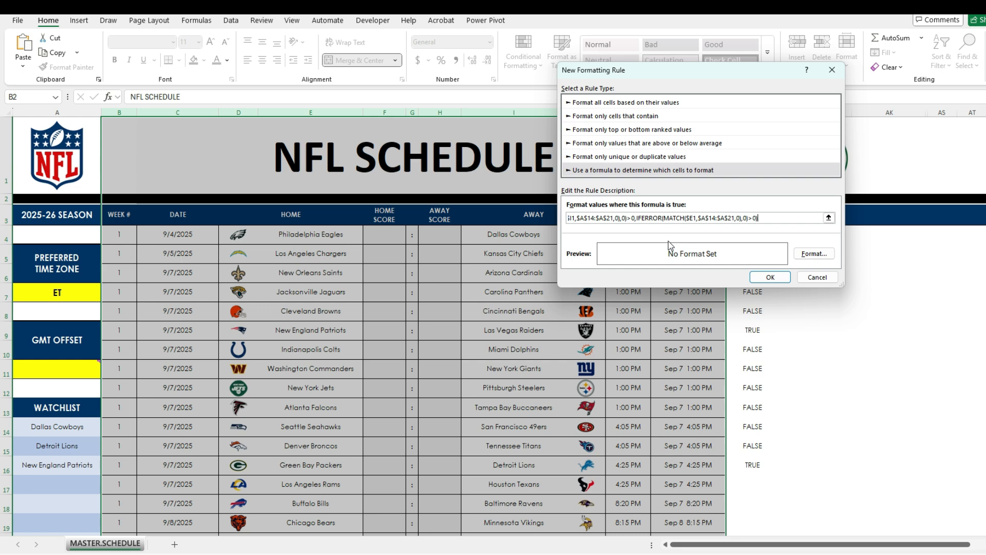
- Give the new rule a yellow fill and black font color, and create the rule
{"action": "left_click", "coordinate": [821, 255]}
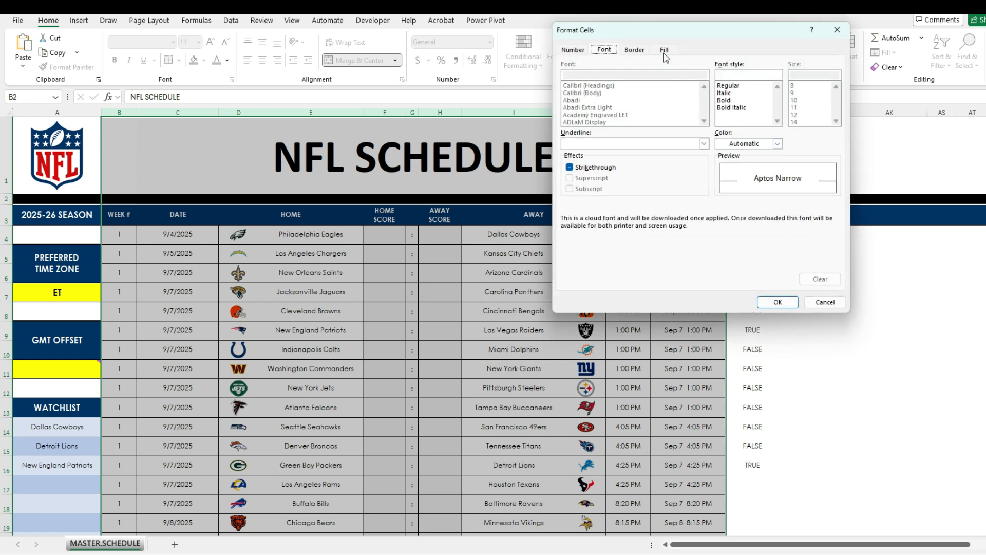
{"action": "left_click", "coordinate": [664, 49]}
{"action": "left_click", "coordinate": [602, 160]}
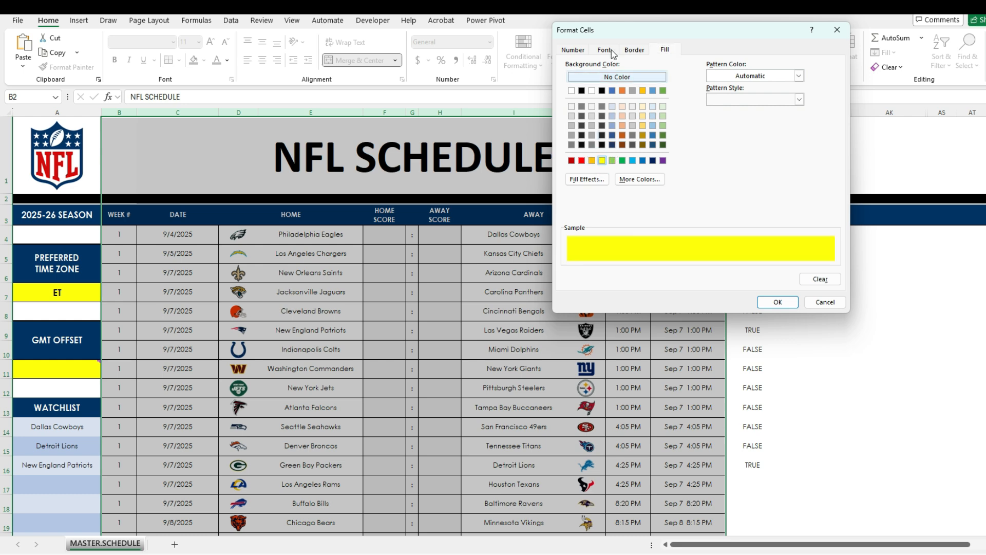
{"action": "left_click", "coordinate": [604, 50]}
{"action": "left_click", "coordinate": [777, 143]}
{"action": "left_click", "coordinate": [740, 193]}
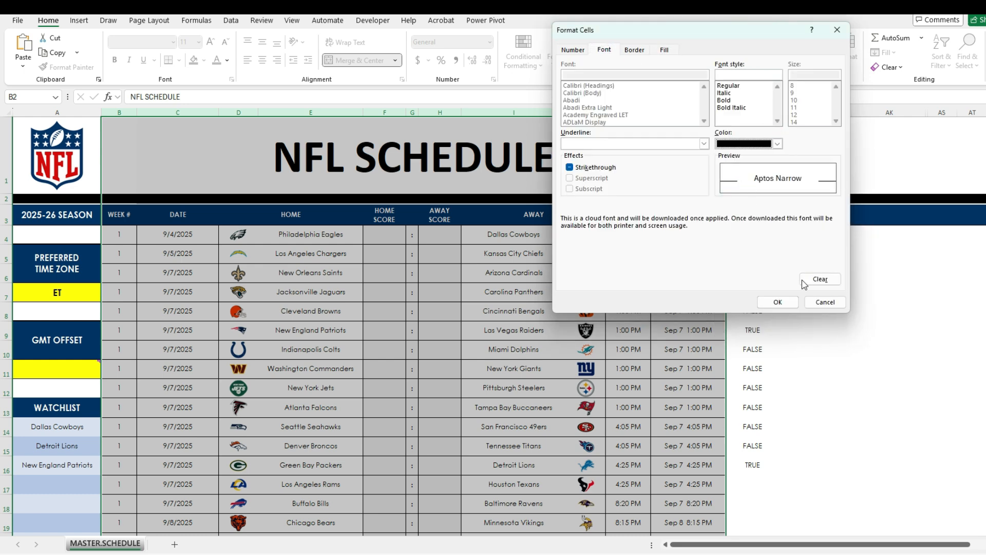
{"action": "left_click", "coordinate": [774, 302]}
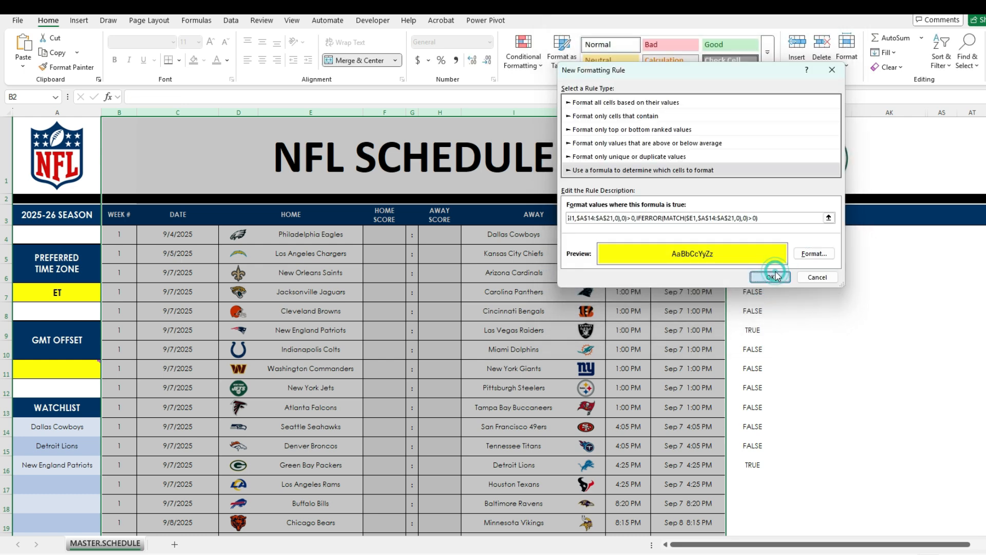
{"action": "left_click", "coordinate": [774, 272]}
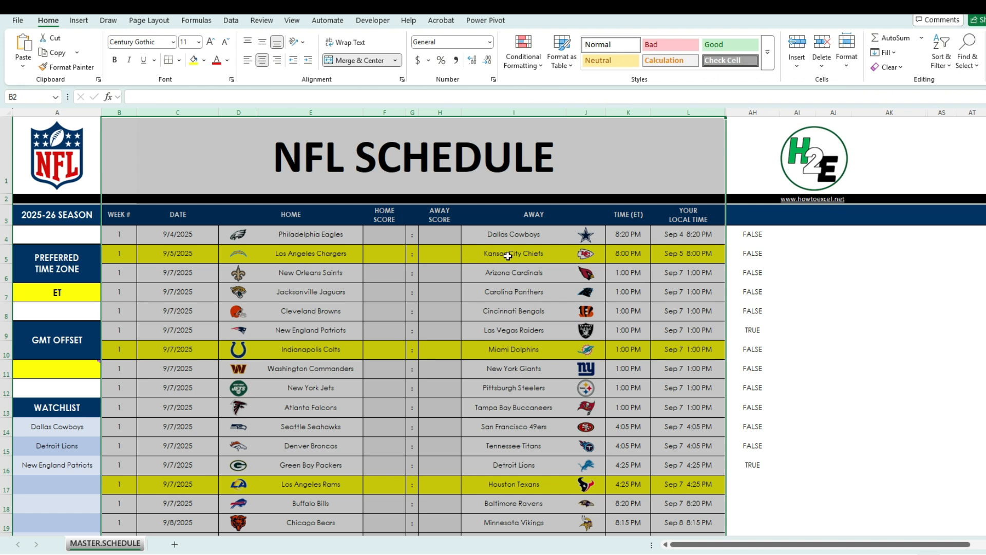
- Edit the conditional formatting rule so its two lookup references read $I1 and $E1, and apply the change
{"action": "left_click", "coordinate": [524, 51]}
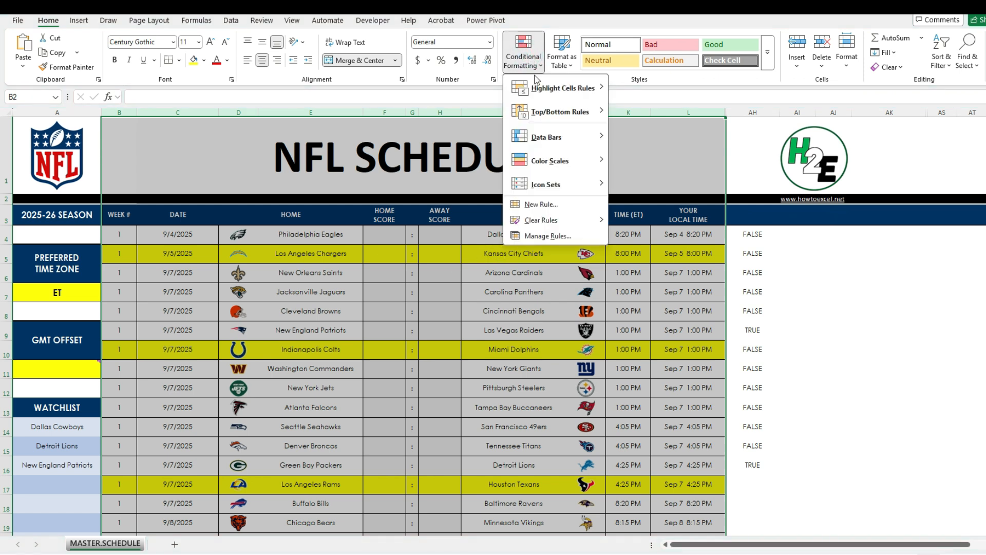
{"action": "left_click", "coordinate": [544, 236]}
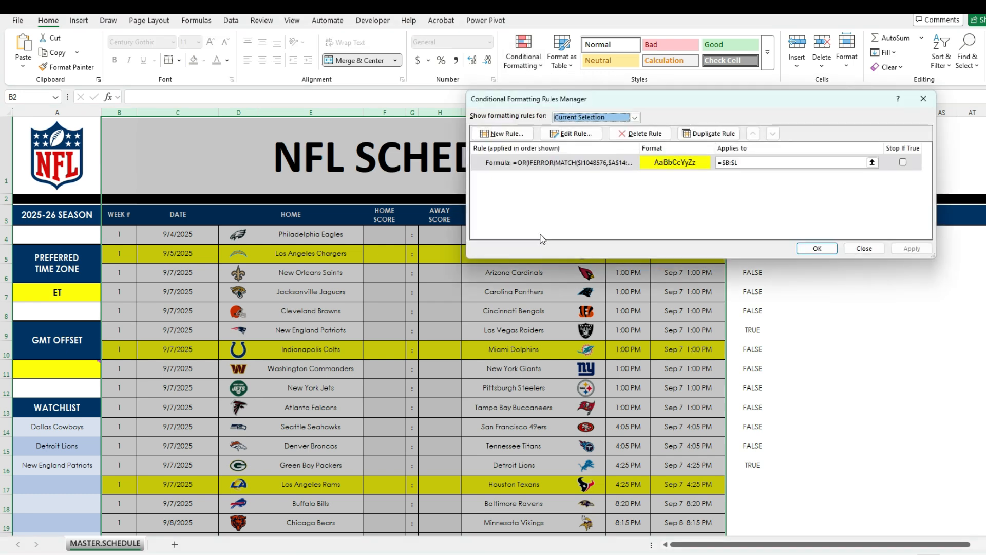
{"action": "left_click", "coordinate": [573, 133]}
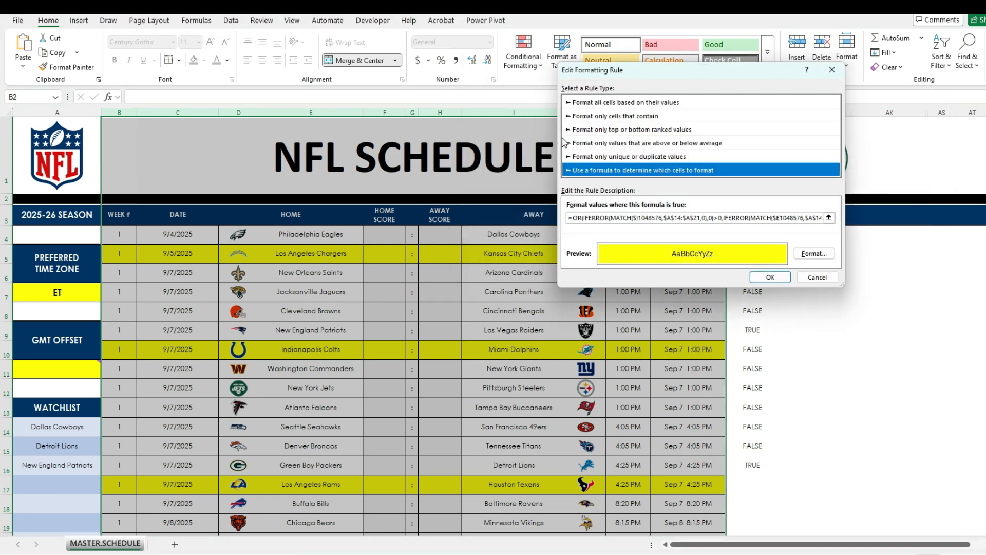
{"action": "left_click", "coordinate": [677, 218]}
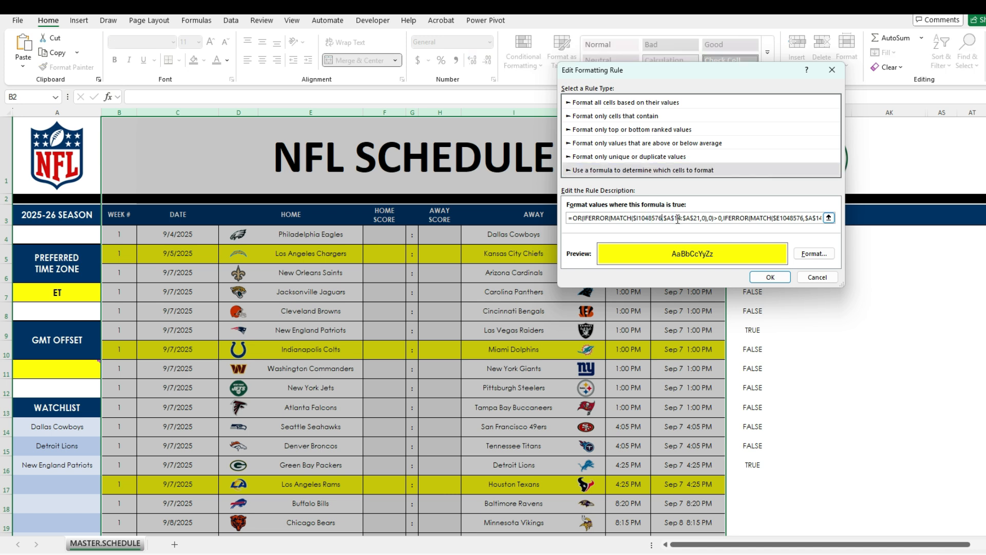
{"action": "key", "text": "BackSpace"}
{"action": "key", "text": "BackSpace"}
{"action": "key", "text": "BackSpace"}
{"action": "key", "text": "BackSpace"}
{"action": "key", "text": "BackSpace"}
{"action": "key", "text": "BackSpace"}
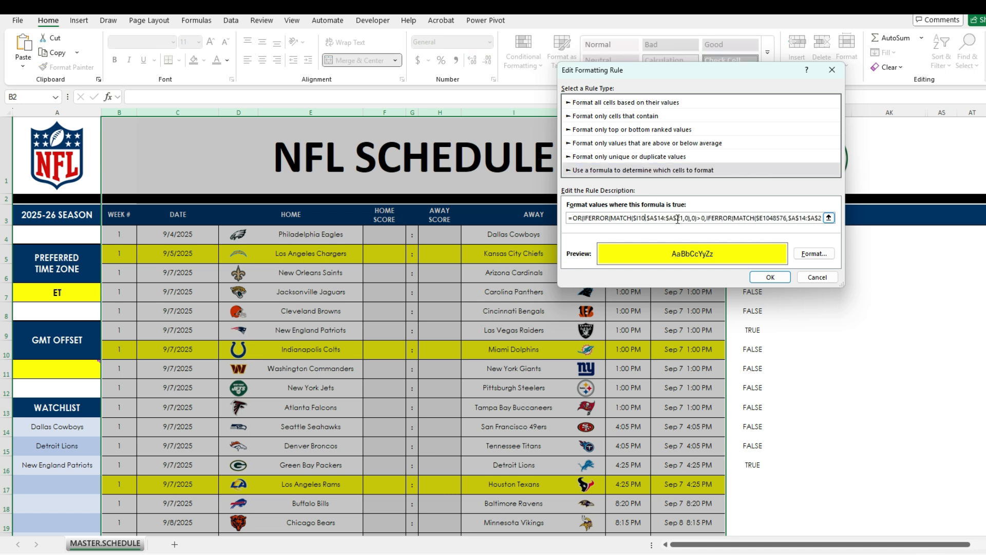
{"action": "left_click", "coordinate": [780, 217]}
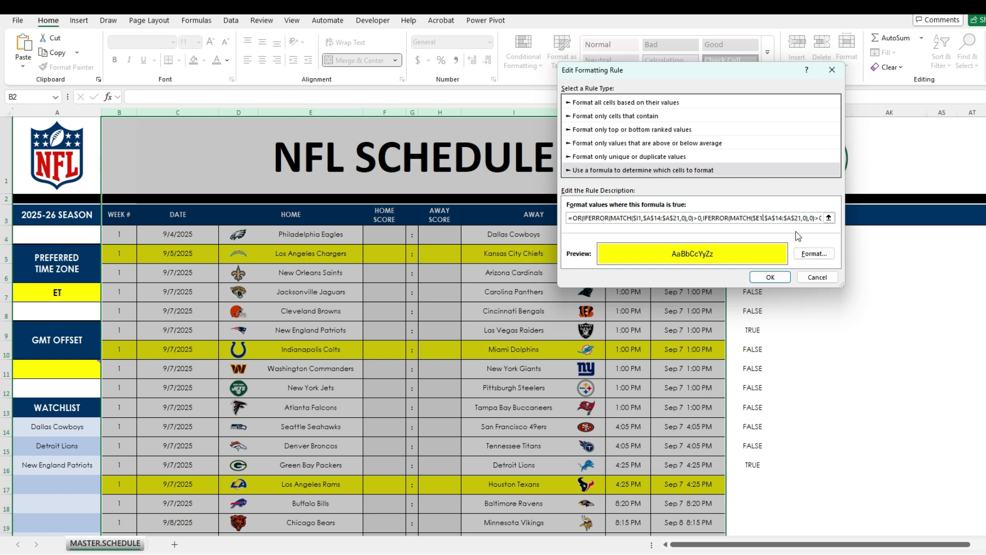
{"action": "left_click", "coordinate": [770, 274]}
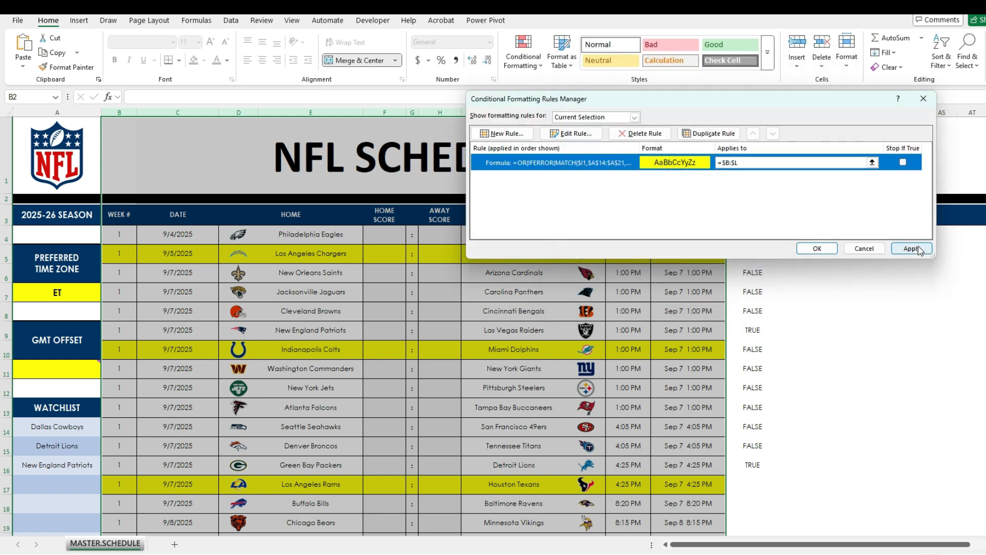
{"action": "left_click", "coordinate": [917, 249]}
- Recheck the corrected rule's formula and the range it applies to in the Conditional Formatting Rules Manager, and close it
{"action": "left_click", "coordinate": [539, 162]}
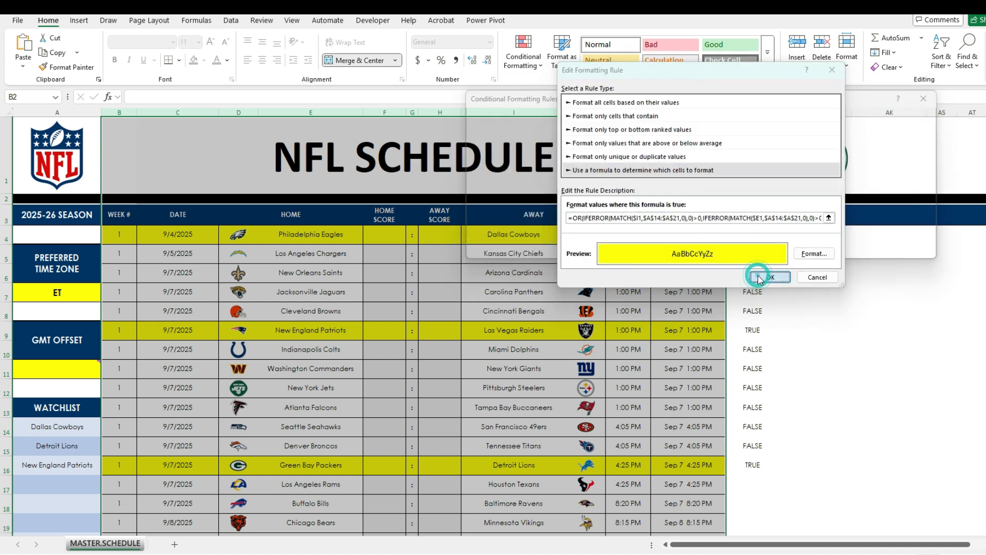
{"action": "left_click", "coordinate": [758, 275]}
{"action": "left_click", "coordinate": [912, 248]}
{"action": "left_click", "coordinate": [817, 248]}
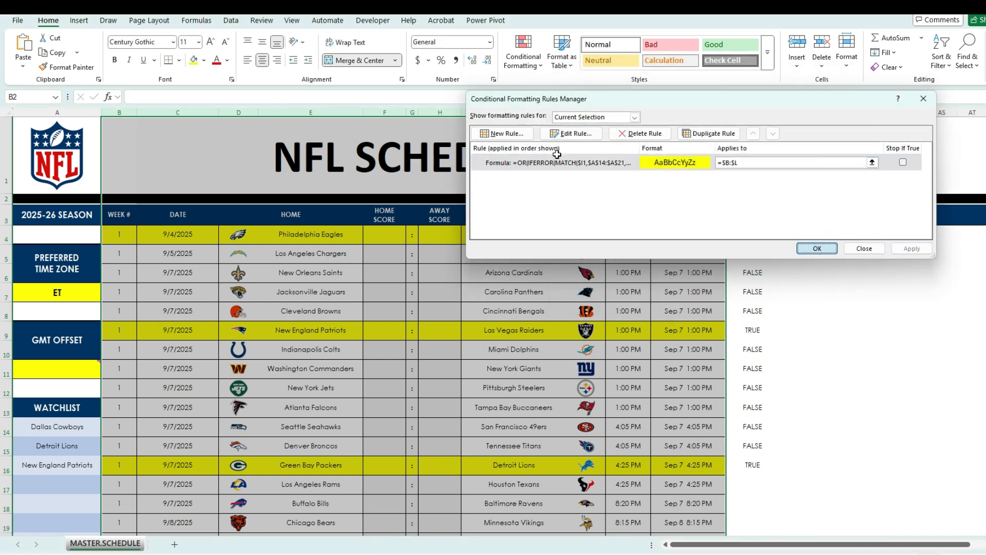
{"action": "left_click", "coordinate": [523, 52]}
{"action": "left_click", "coordinate": [552, 234]}
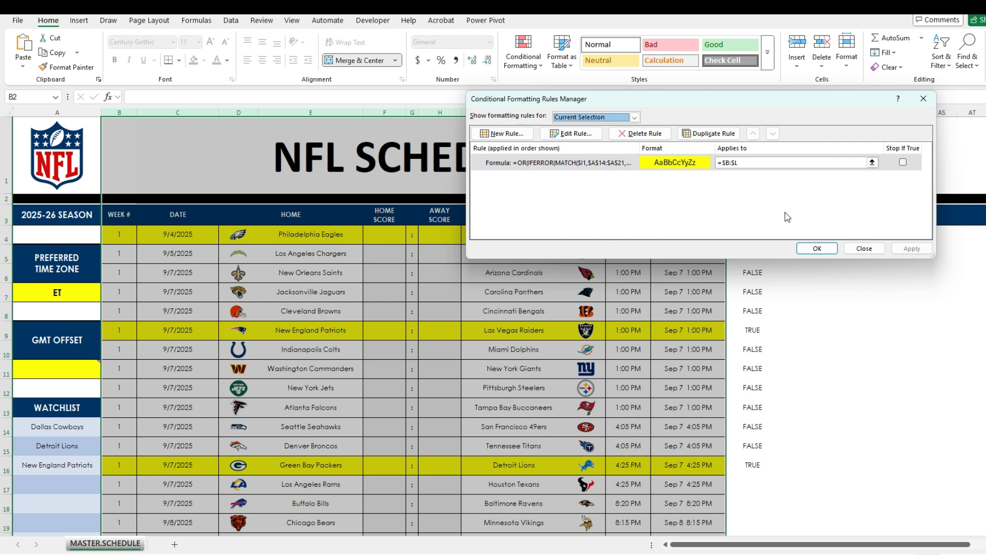
{"action": "left_click", "coordinate": [817, 248]}
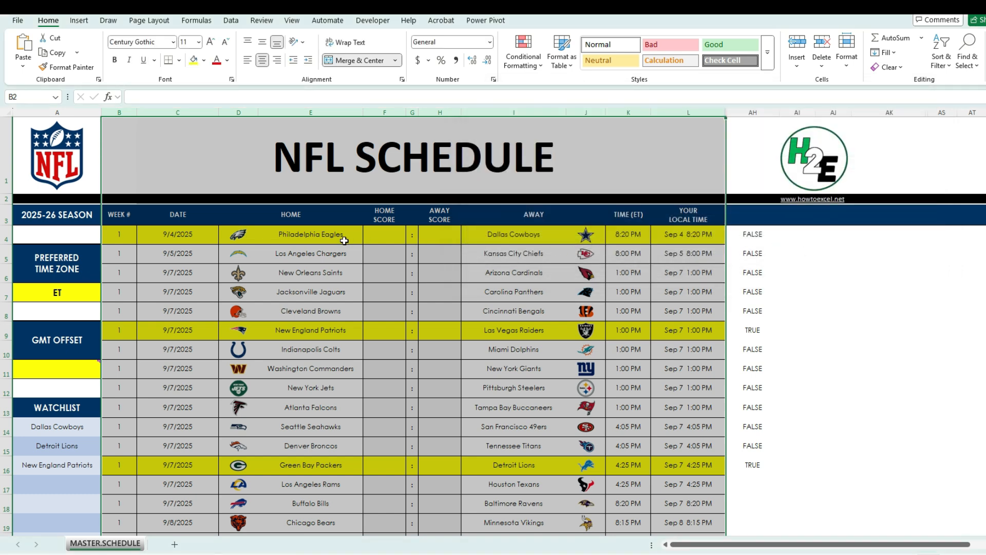
- Change the first watchlist team in A14 to Green Bay Packers to test the highlighting
{"action": "left_click", "coordinate": [524, 235]}
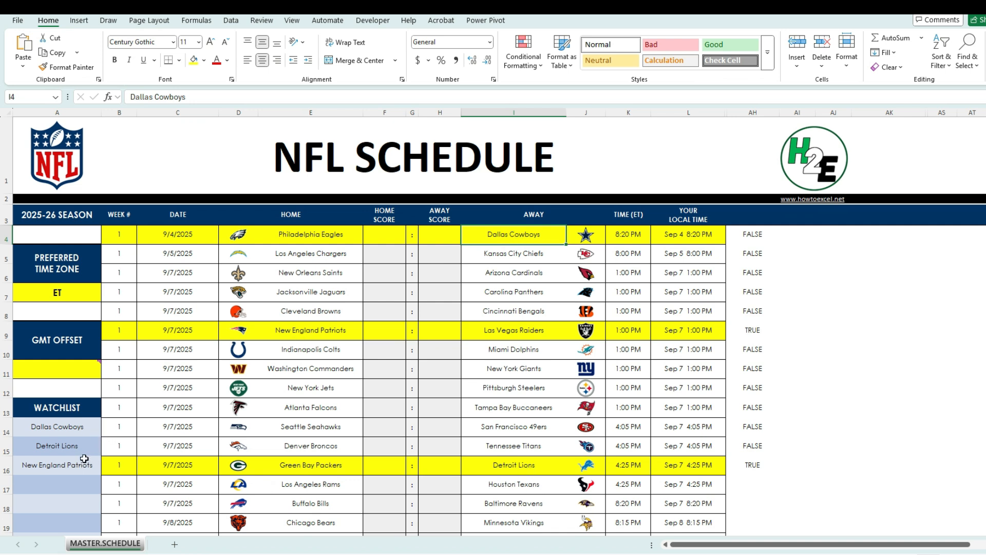
{"action": "left_click", "coordinate": [85, 427]}
{"action": "left_click", "coordinate": [106, 432]}
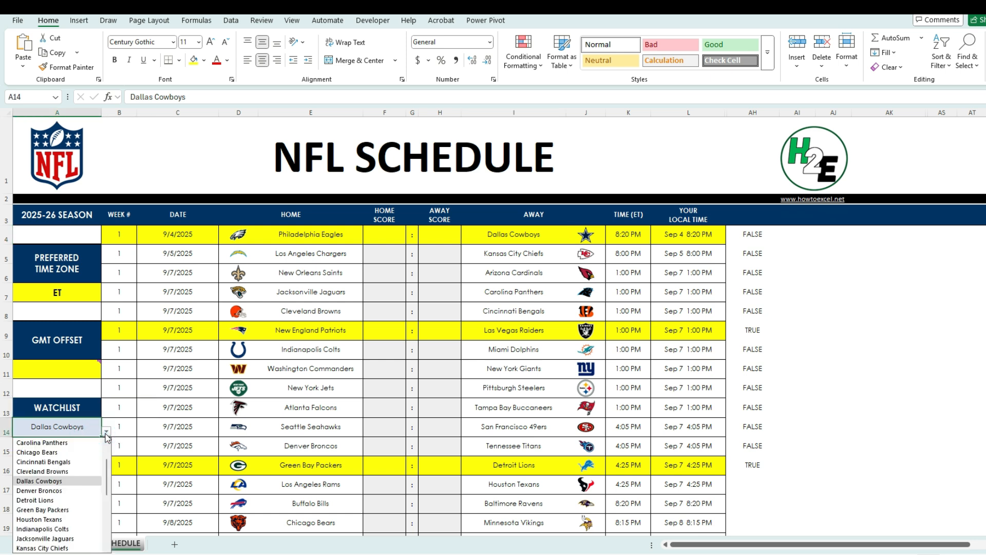
{"action": "left_click", "coordinate": [65, 509]}
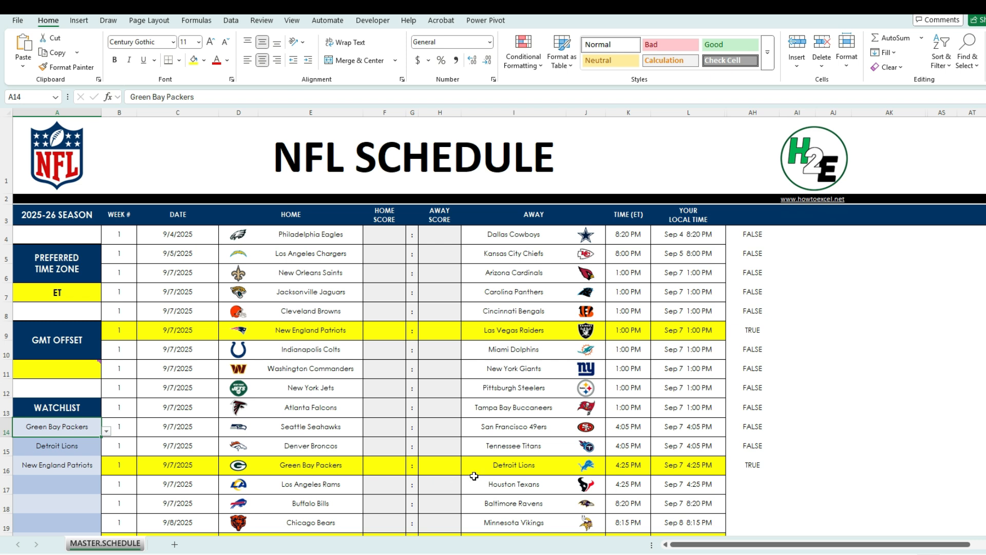
- Set the watchlist team in A14 to Chicago Bears and add Kansas City Chiefs in A17
{"action": "left_click", "coordinate": [106, 431]}
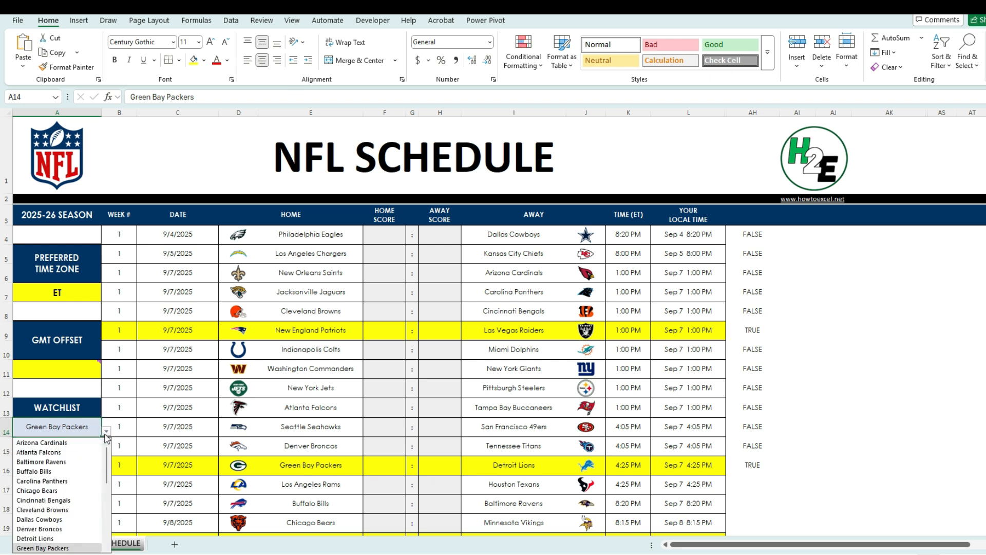
{"action": "left_click", "coordinate": [55, 491]}
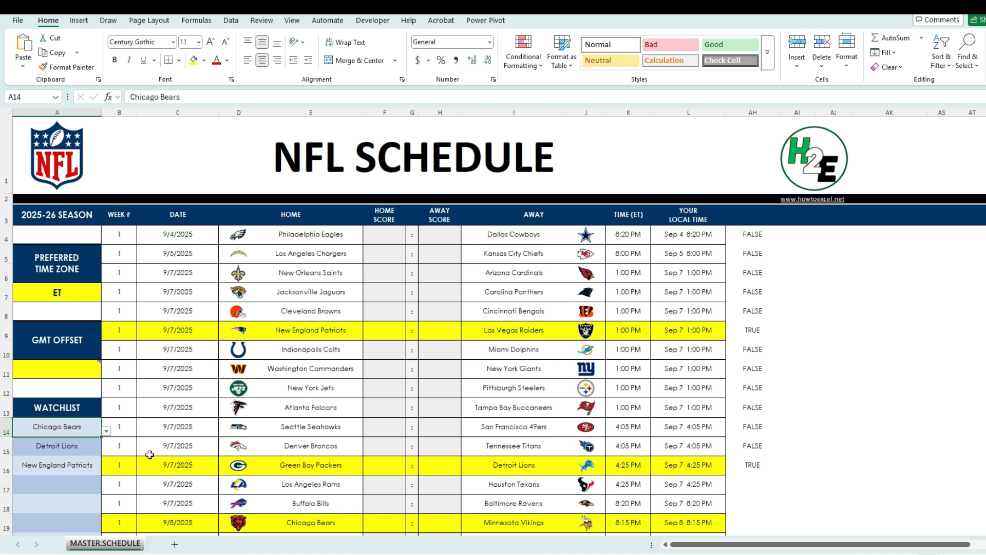
{"action": "left_click", "coordinate": [97, 482]}
{"action": "left_click", "coordinate": [105, 486]}
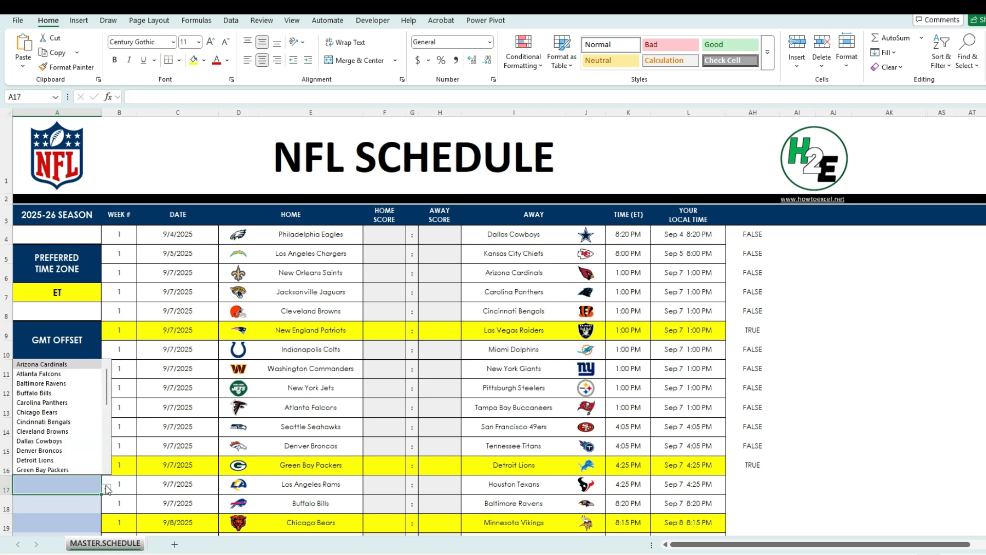
{"action": "scroll", "coordinate": [67, 432], "scroll_direction": "down", "scroll_amount": 2}
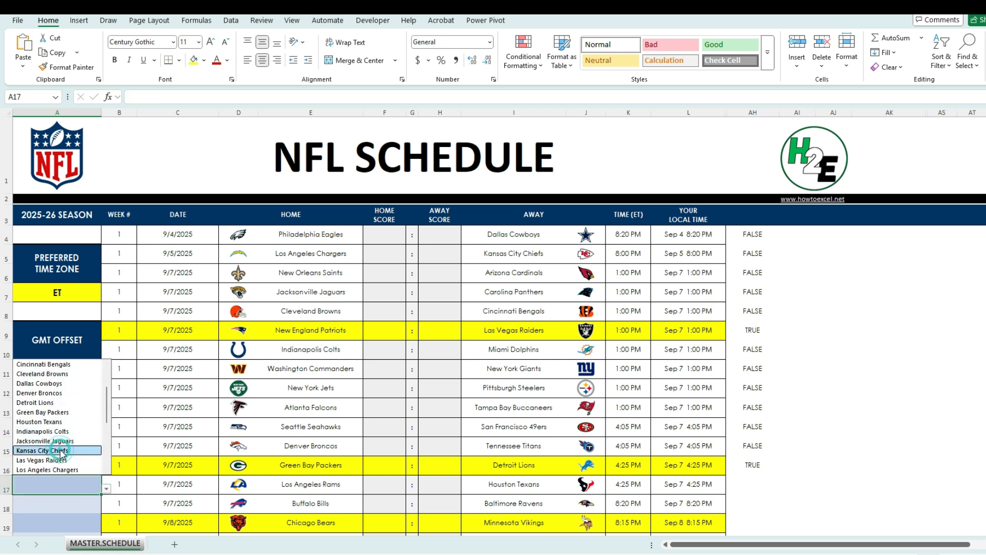
{"action": "left_click", "coordinate": [60, 450]}
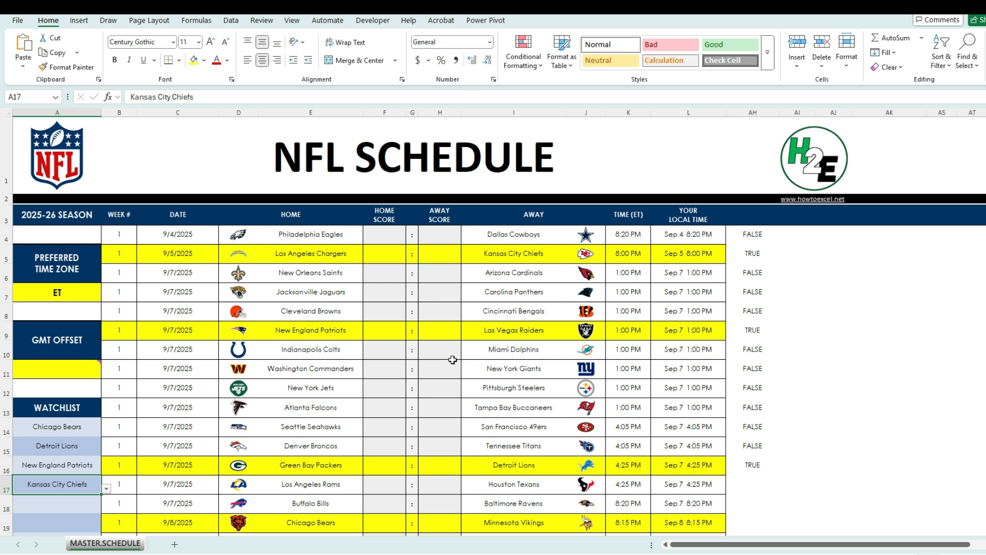
- Clear the helper formulas from AH4:AH16
{"action": "left_click_drag", "start_coordinate": [754, 236], "coordinate": [758, 458]}
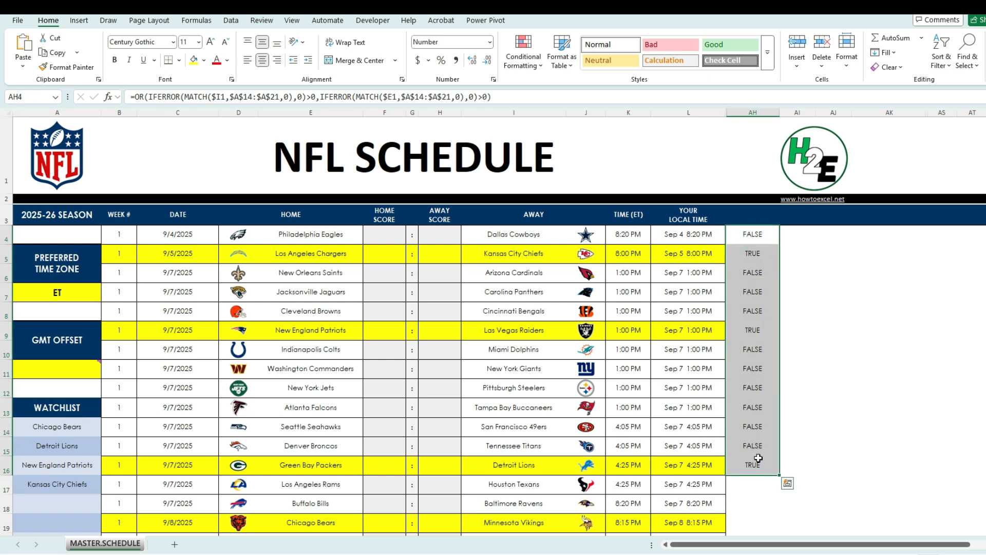
{"action": "key", "text": "Delete"}
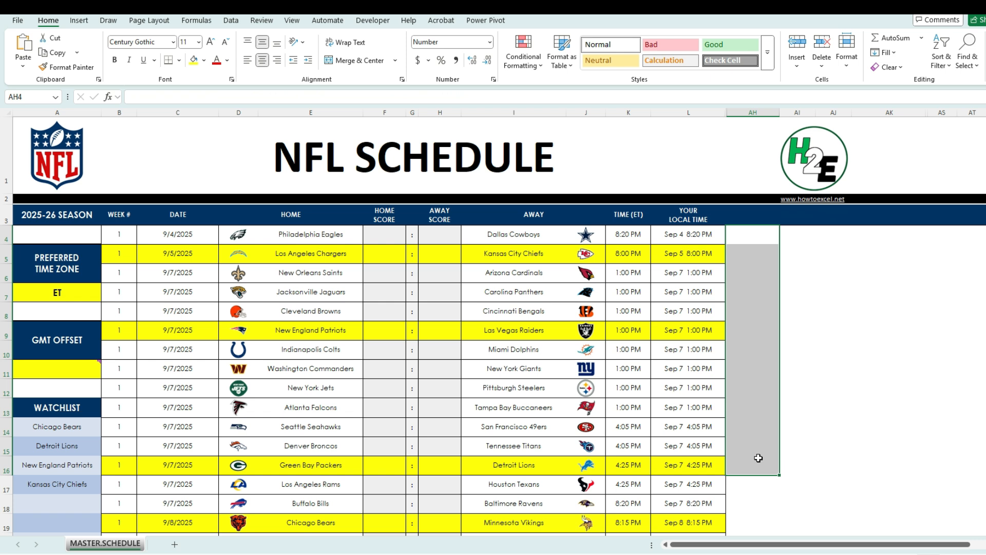